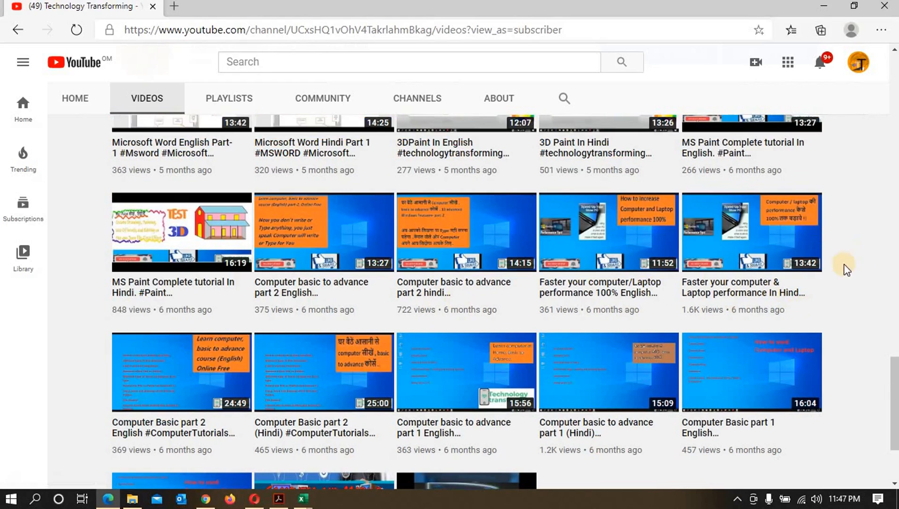
Step: Browse through the channel's uploaded videos list
{"action": "scroll", "coordinate": [862, 307], "scroll_direction": "up", "scroll_amount": 3}
{"action": "scroll", "coordinate": [862, 307], "scroll_direction": "up", "scroll_amount": 3}
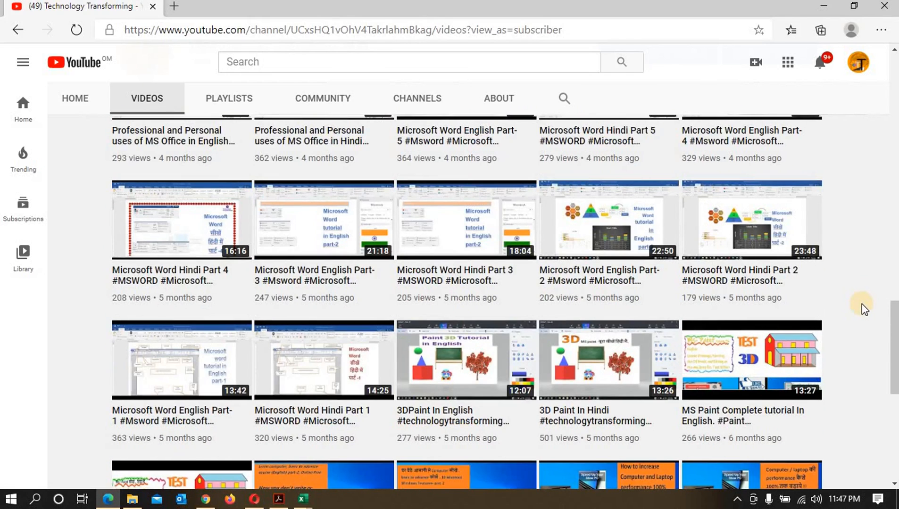
{"action": "scroll", "coordinate": [875, 326], "scroll_direction": "up", "scroll_amount": 12}
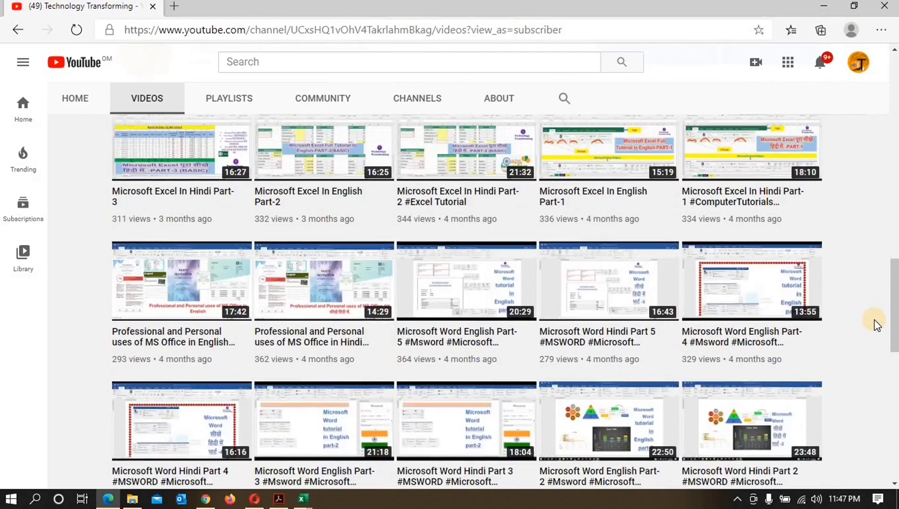
{"action": "scroll", "coordinate": [876, 325], "scroll_direction": "up", "scroll_amount": 9}
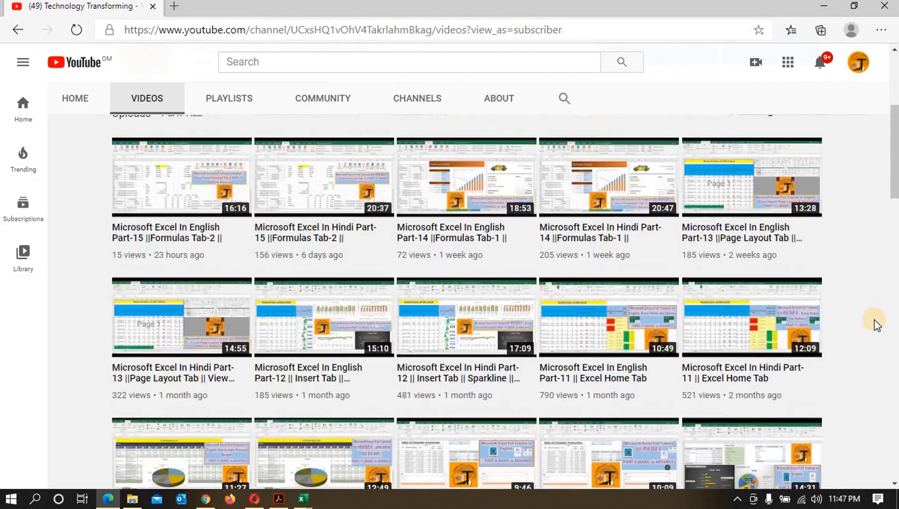
{"action": "scroll", "coordinate": [876, 325], "scroll_direction": "down", "scroll_amount": 6}
{"action": "mouse_move", "coordinate": [800, 325]}
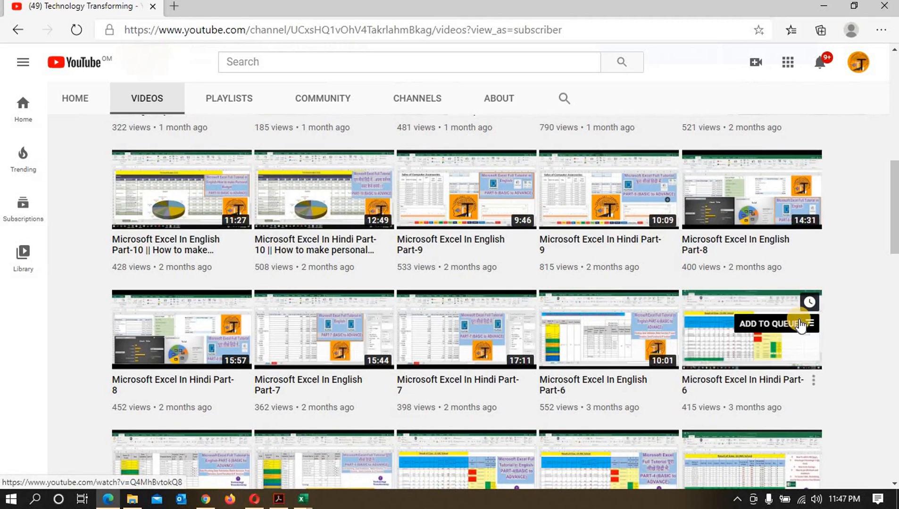
{"action": "scroll", "coordinate": [876, 296], "scroll_direction": "down", "scroll_amount": 6}
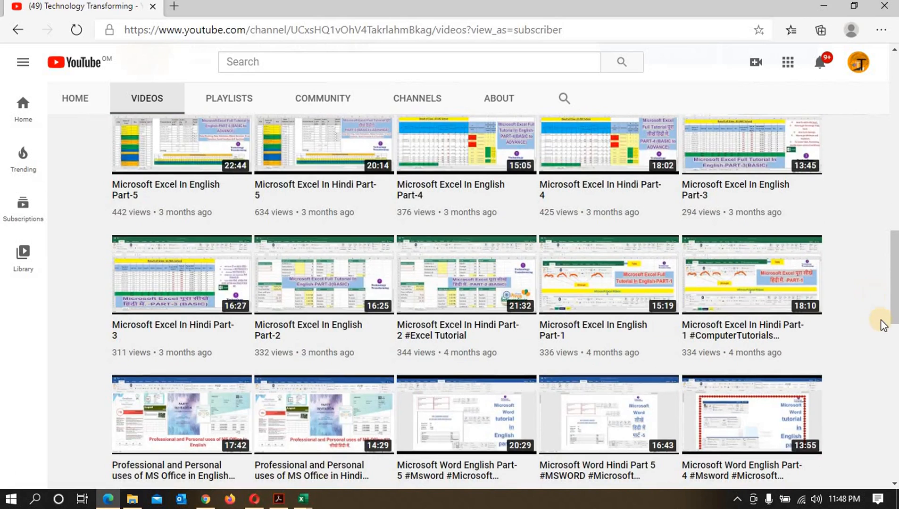
{"action": "scroll", "coordinate": [883, 325], "scroll_direction": "up", "scroll_amount": 12}
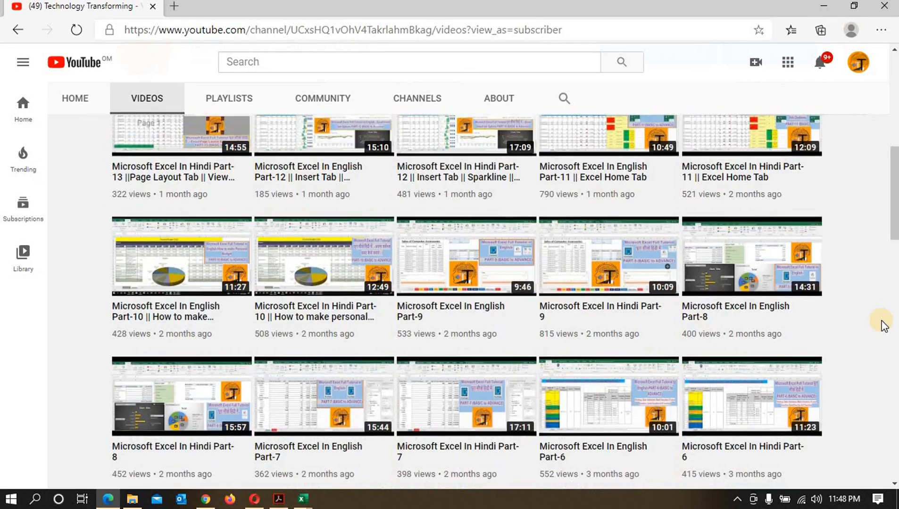
{"action": "scroll", "coordinate": [883, 325], "scroll_direction": "up", "scroll_amount": 4}
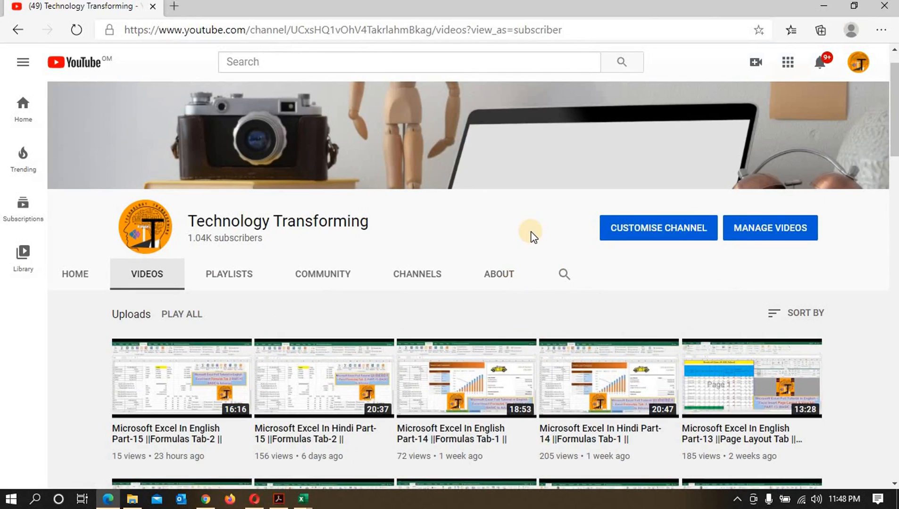
{"action": "scroll", "coordinate": [530, 236], "scroll_direction": "down", "scroll_amount": 3}
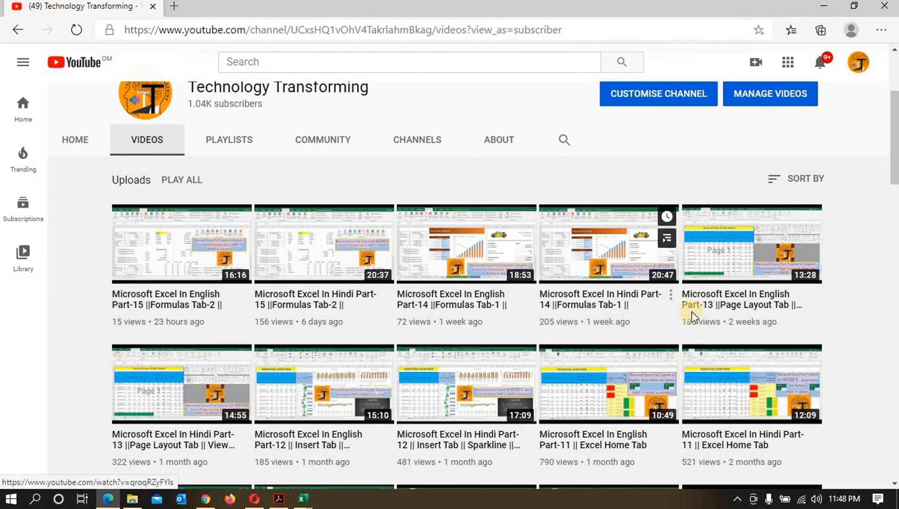
Step: Switch from the browser to the 18_12_2020 Hindi .xlsx workbook in Excel
{"action": "left_click", "coordinate": [824, 11]}
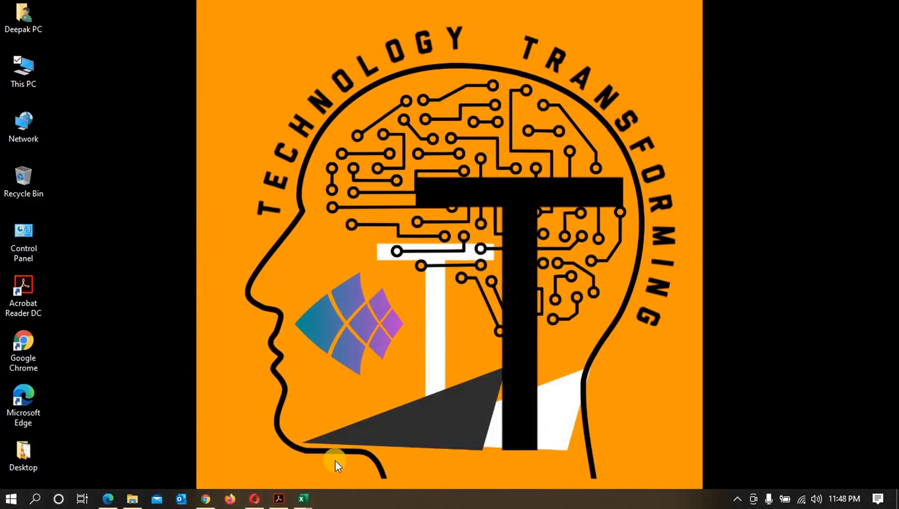
{"action": "mouse_move", "coordinate": [305, 499]}
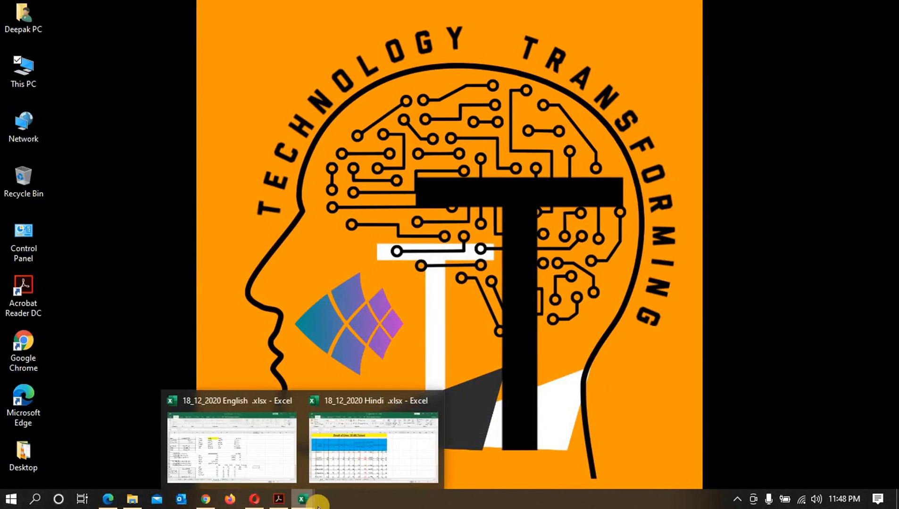
{"action": "left_click", "coordinate": [335, 480]}
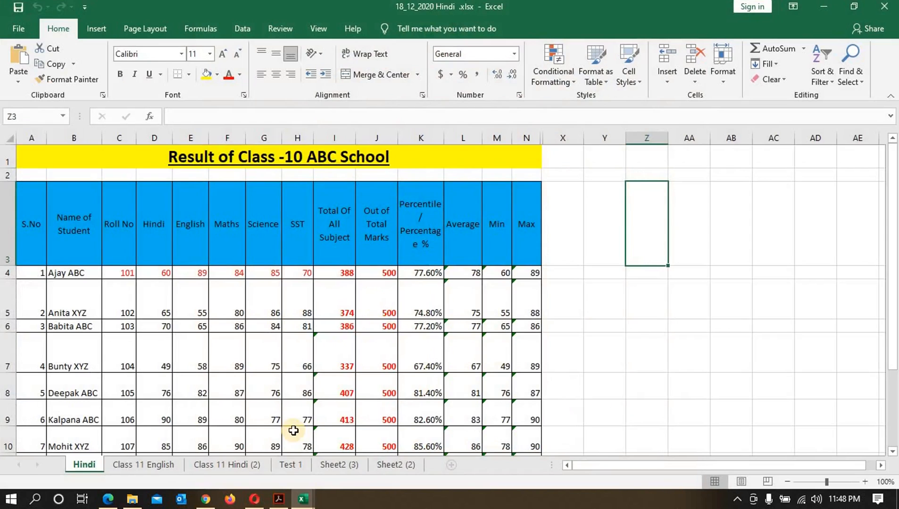
Step: Insert a new blank worksheet after the existing sheets
{"action": "left_click", "coordinate": [386, 466]}
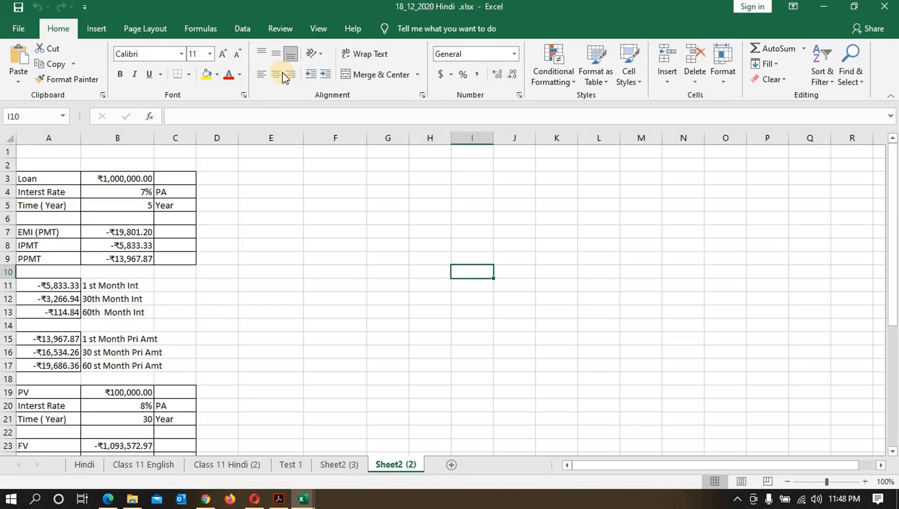
{"action": "left_click", "coordinate": [242, 28]}
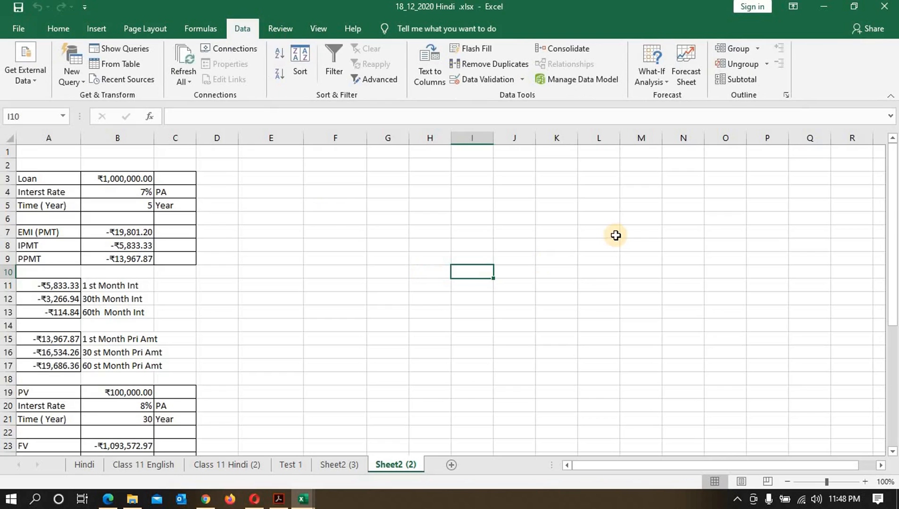
{"action": "left_click", "coordinate": [349, 465]}
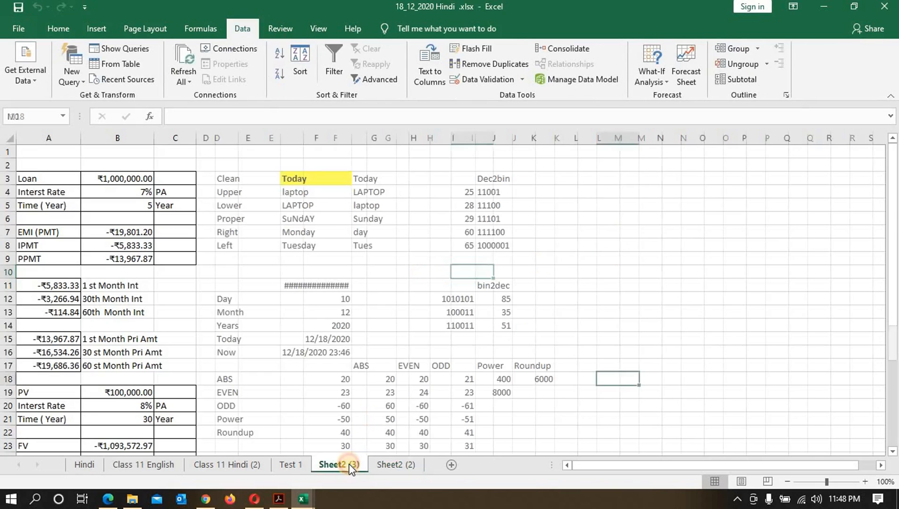
{"action": "left_click", "coordinate": [451, 464]}
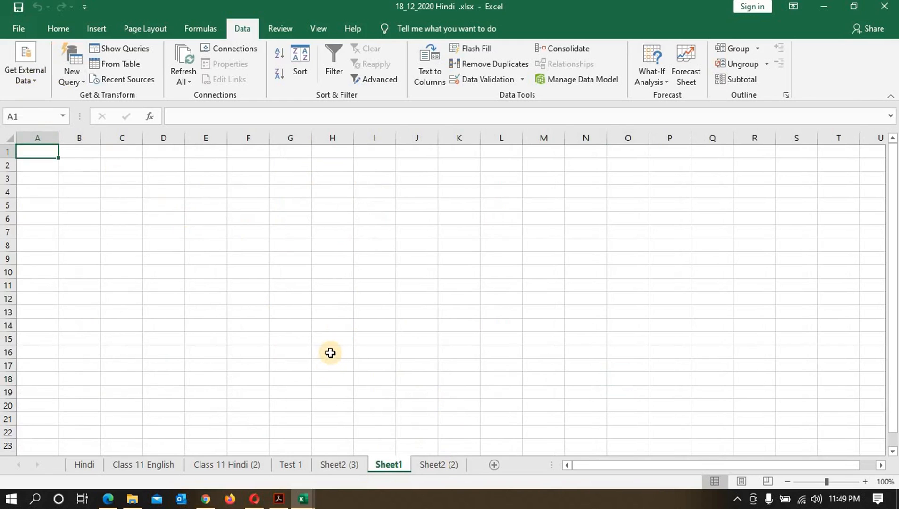
Step: Examine the Get External Data and New Query data source options
{"action": "left_click", "coordinate": [36, 80]}
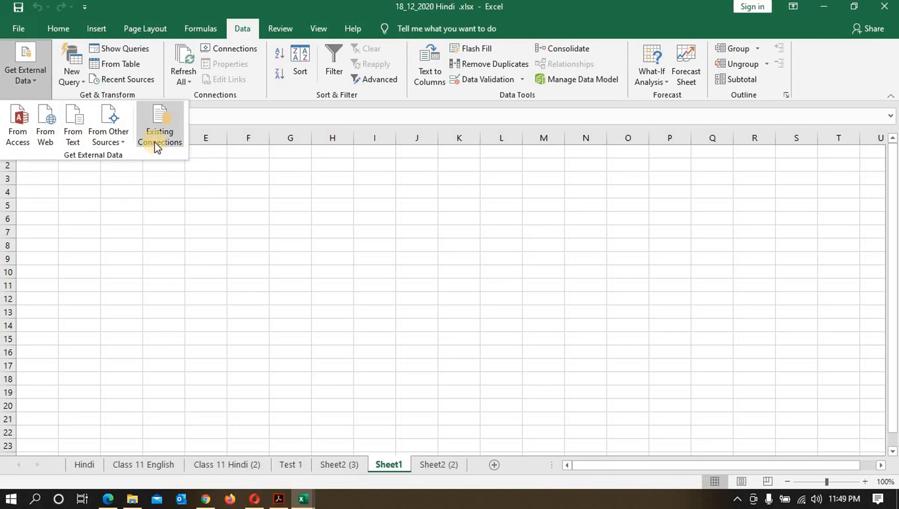
{"action": "left_click", "coordinate": [79, 82]}
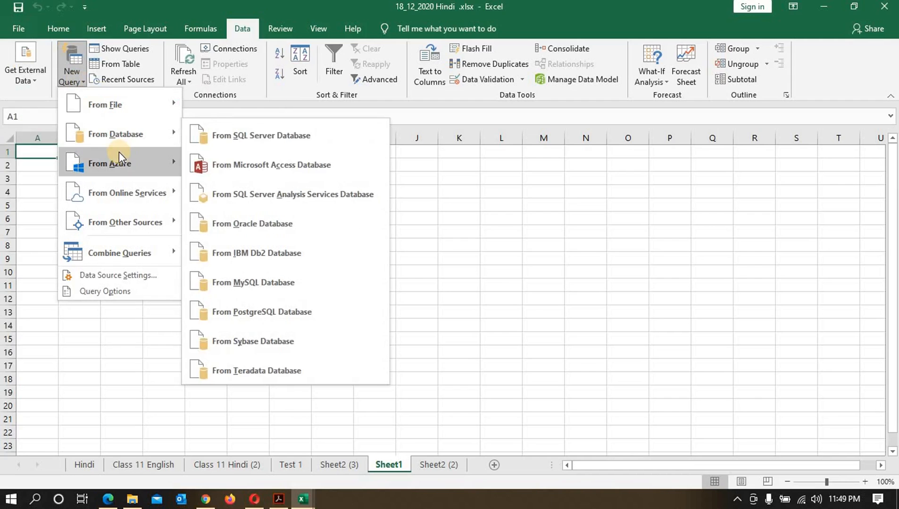
{"action": "mouse_move", "coordinate": [118, 156]}
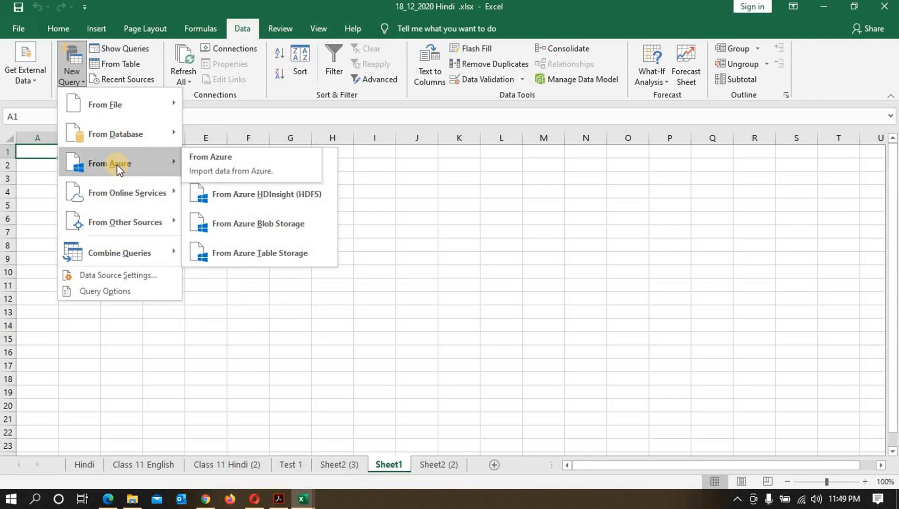
{"action": "mouse_move", "coordinate": [119, 197]}
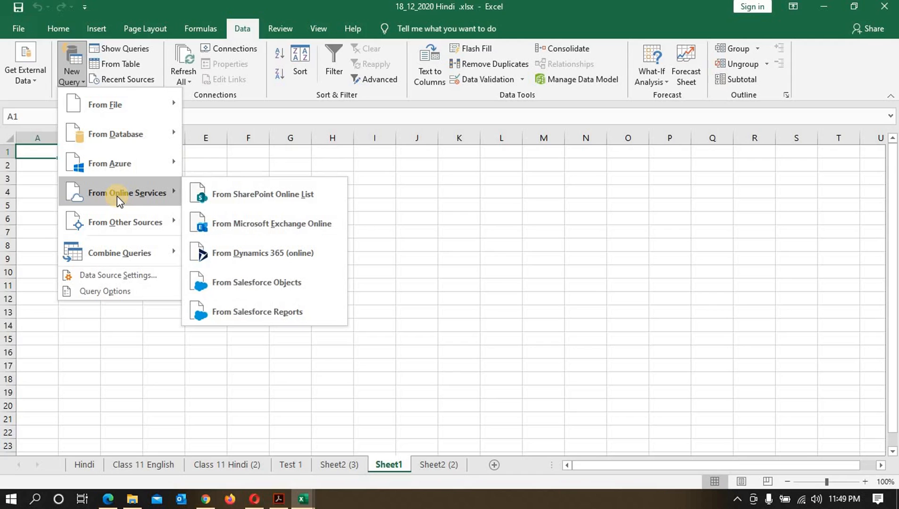
{"action": "mouse_move", "coordinate": [119, 224]}
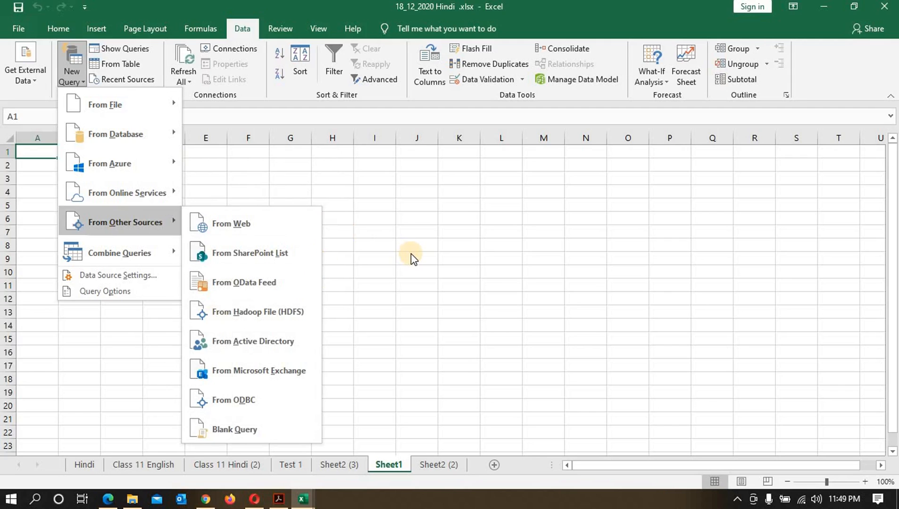
Step: Open New Text Document.txt from the Dec 2020 folder to examine its contents, then return to Excel
{"action": "left_click", "coordinate": [134, 503]}
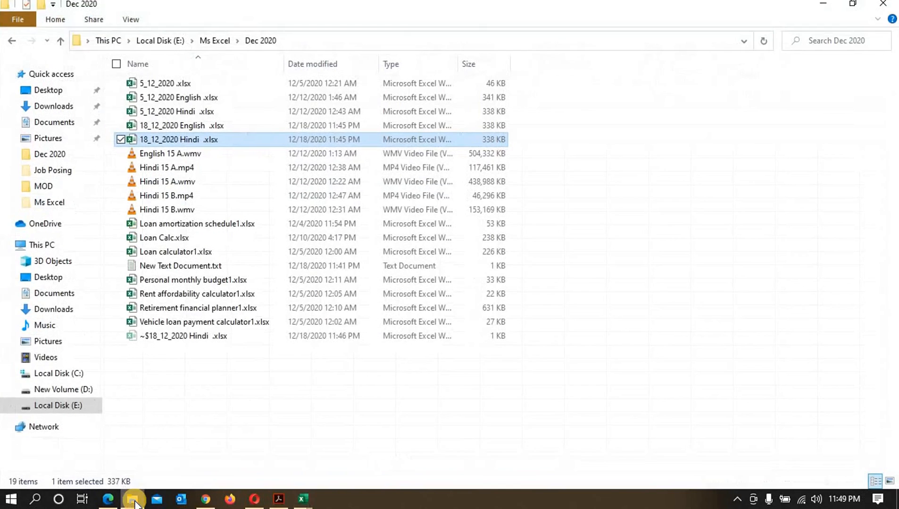
{"action": "double_click", "coordinate": [187, 265]}
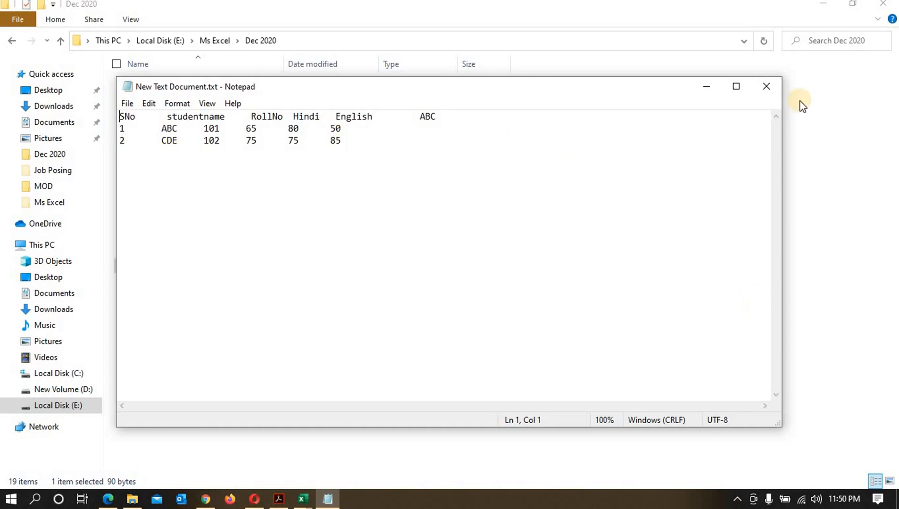
{"action": "left_click", "coordinate": [825, 7]}
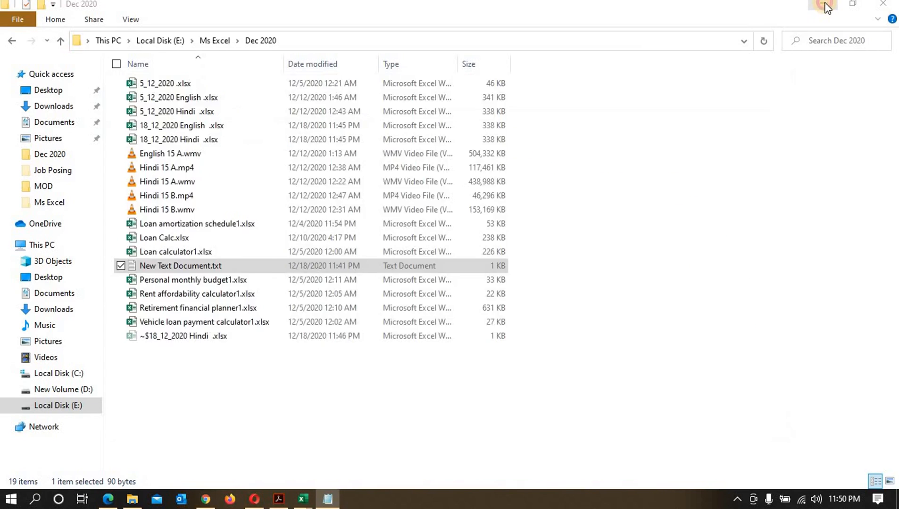
{"action": "left_click", "coordinate": [697, 92]}
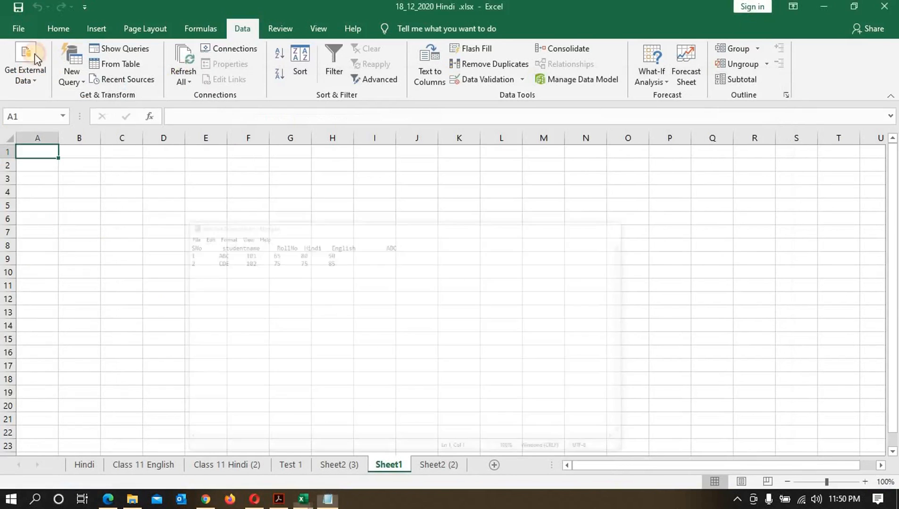
Step: Start a From Text import and open New Text Document.txt, accepting the security notice
{"action": "left_click", "coordinate": [32, 83]}
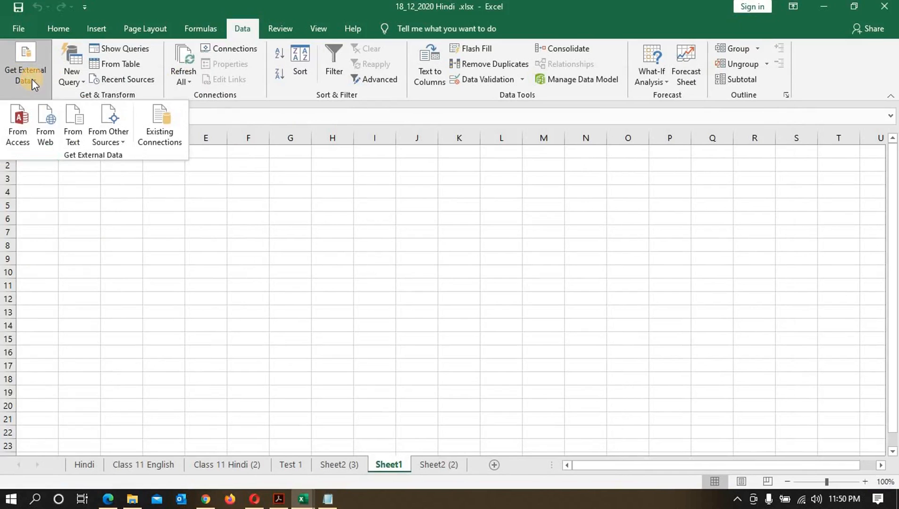
{"action": "left_click", "coordinate": [68, 129]}
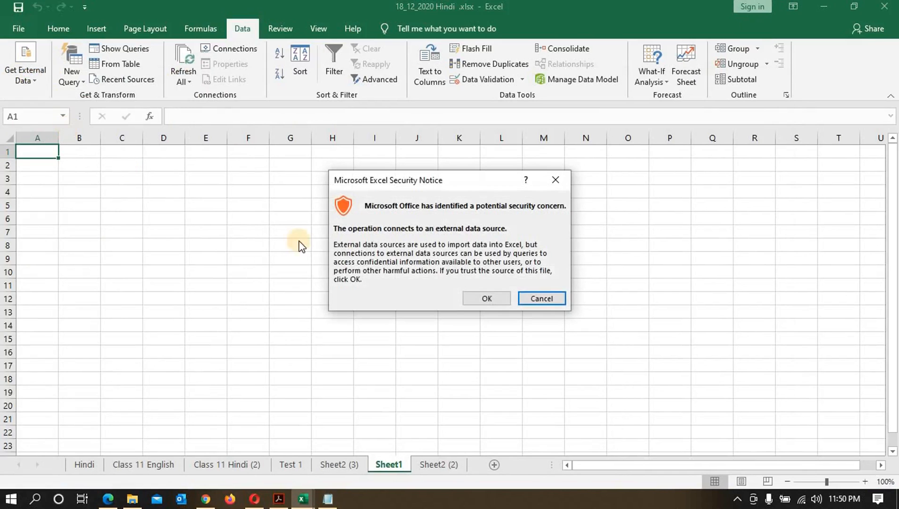
{"action": "left_click", "coordinate": [495, 300]}
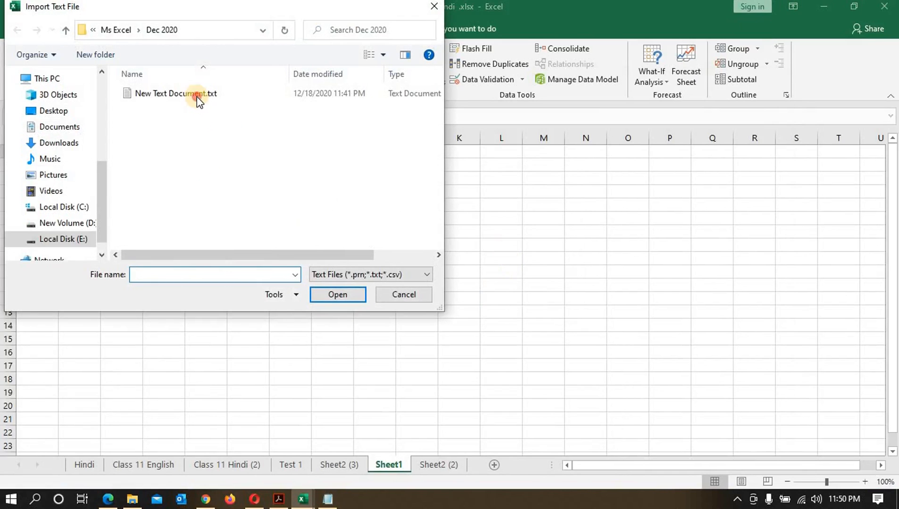
{"action": "left_click", "coordinate": [197, 94]}
{"action": "left_click", "coordinate": [338, 294]}
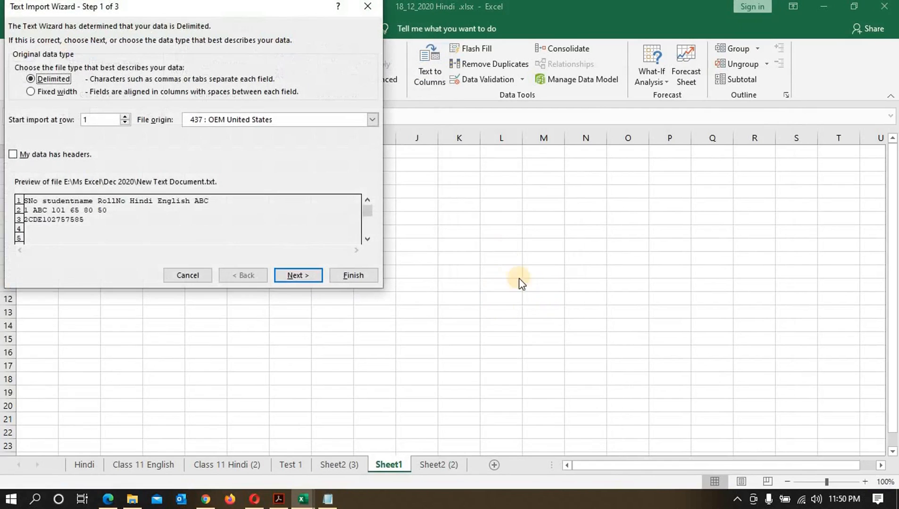
Step: Import the text file as fixed width with the default column breaks and General format into cell A1
{"action": "left_click", "coordinate": [30, 93]}
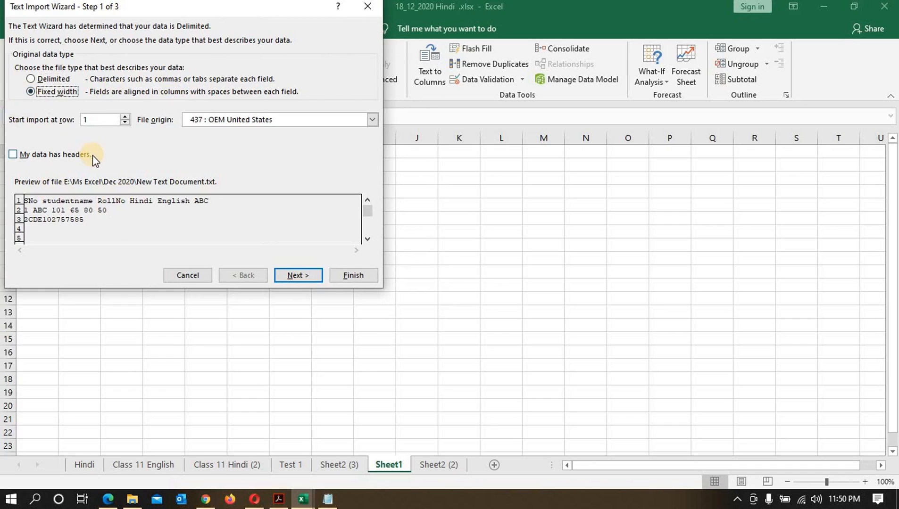
{"action": "left_click", "coordinate": [297, 276]}
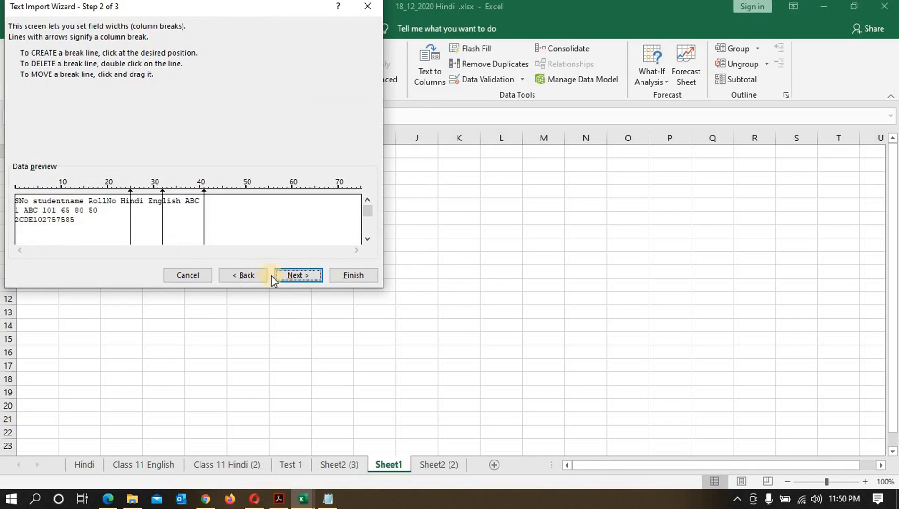
{"action": "left_click", "coordinate": [311, 276]}
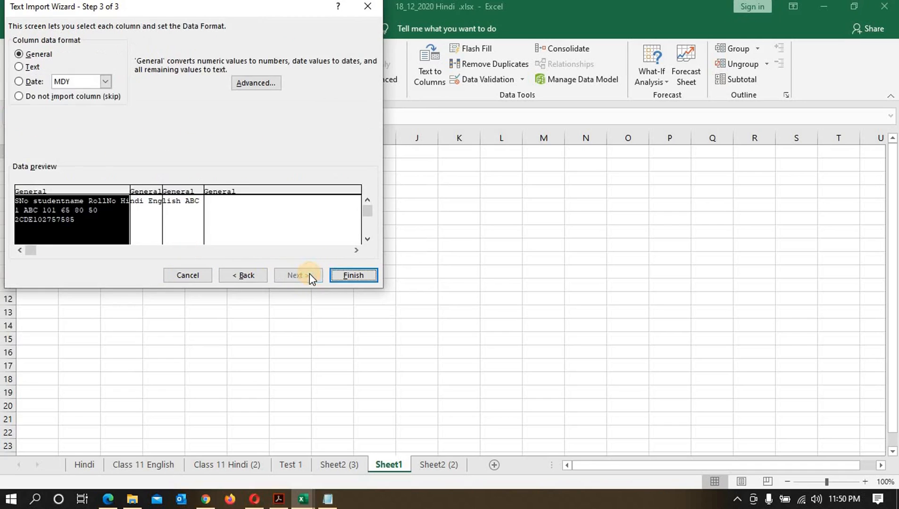
{"action": "left_click", "coordinate": [346, 272]}
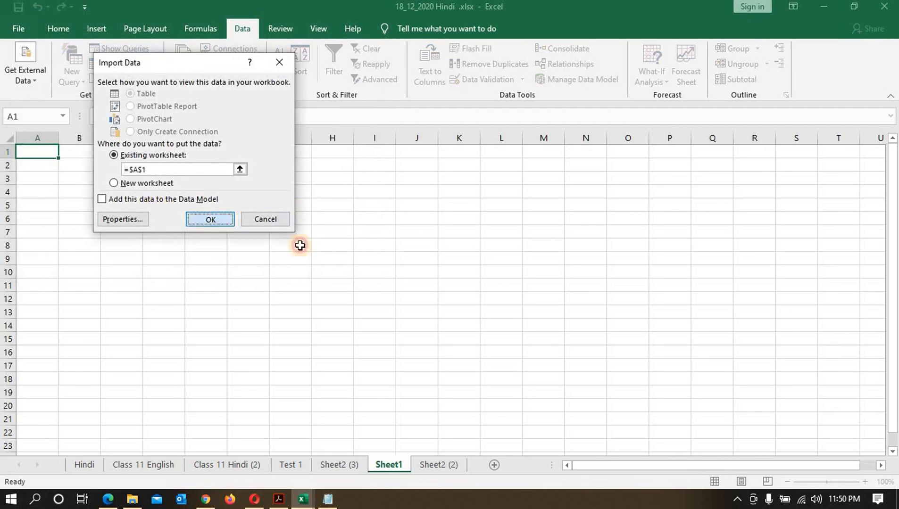
{"action": "key", "text": "Return"}
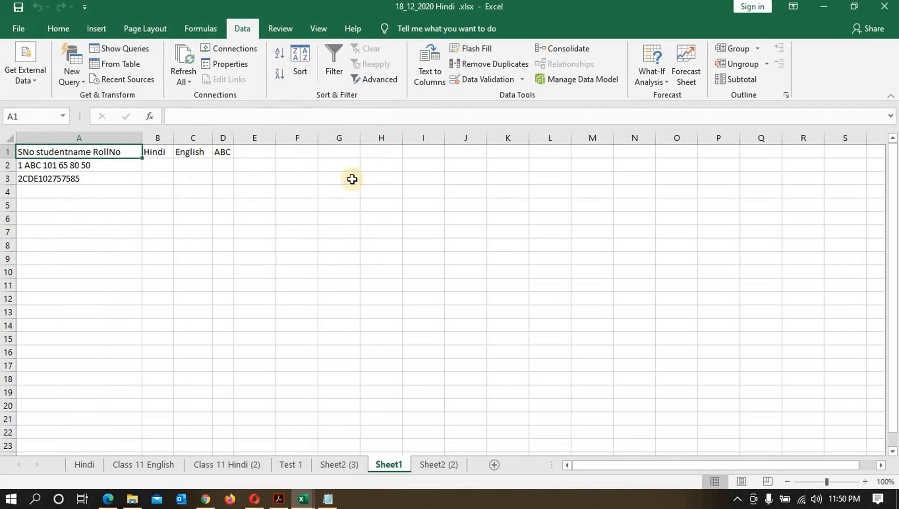
Step: Select cell G1 and start a From Text import of New Text Document.txt, accepting the security notice
{"action": "left_click", "coordinate": [338, 153]}
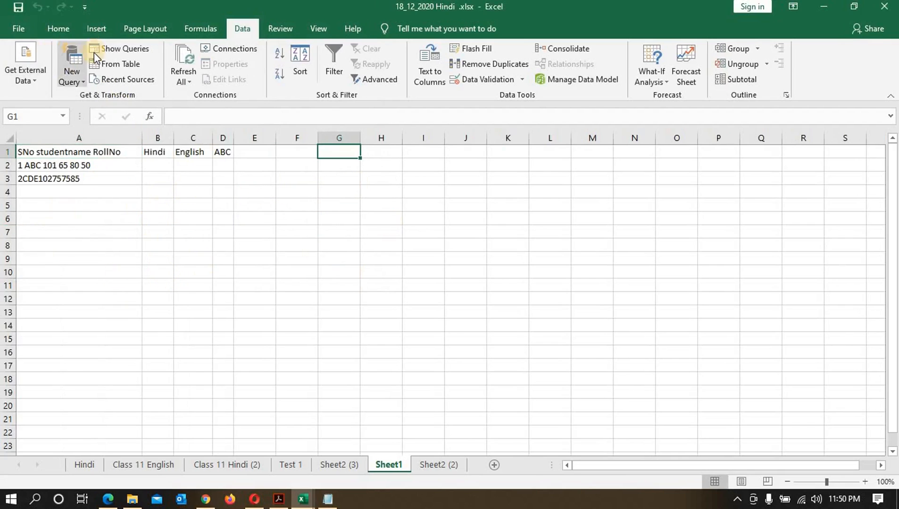
{"action": "left_click", "coordinate": [38, 79]}
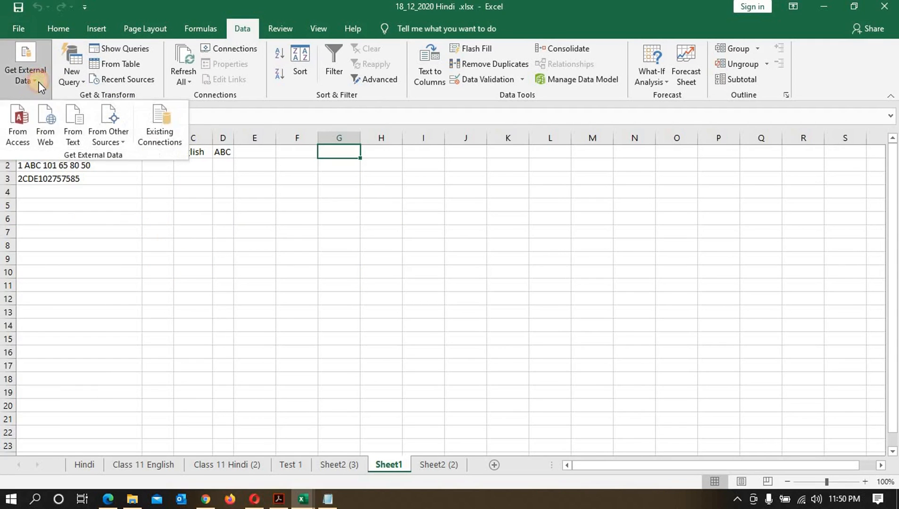
{"action": "left_click", "coordinate": [81, 139]}
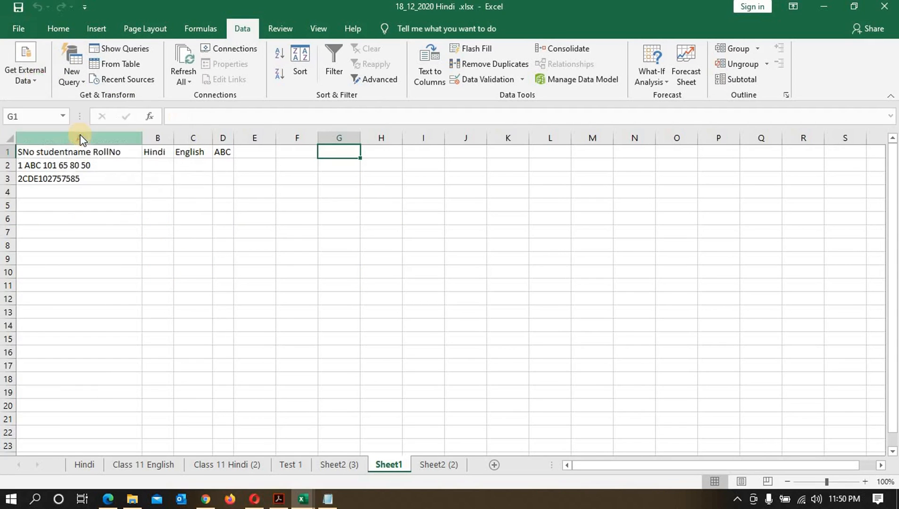
{"action": "left_click", "coordinate": [176, 93]}
{"action": "left_click", "coordinate": [316, 292]}
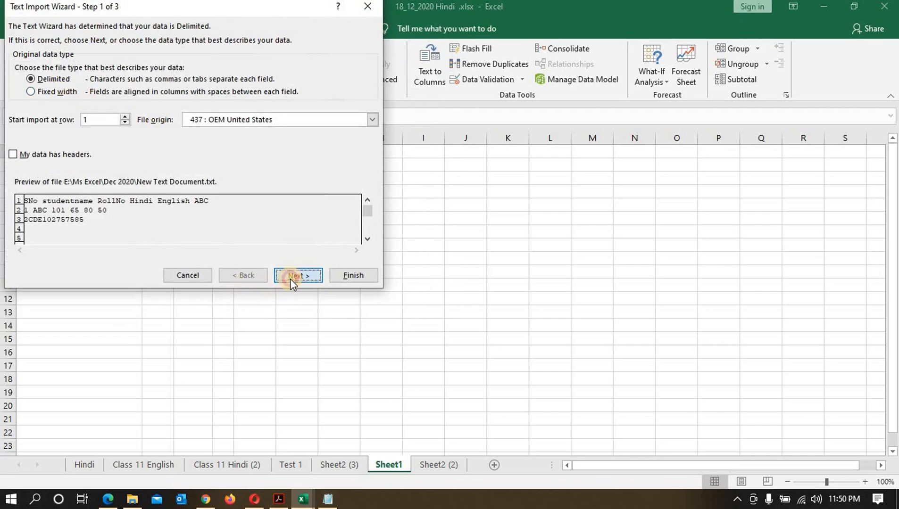
Step: Review the wizard's Delimited and Tab delimiter settings, comparing the preview against the file open in Notepad
{"action": "left_click", "coordinate": [290, 279]}
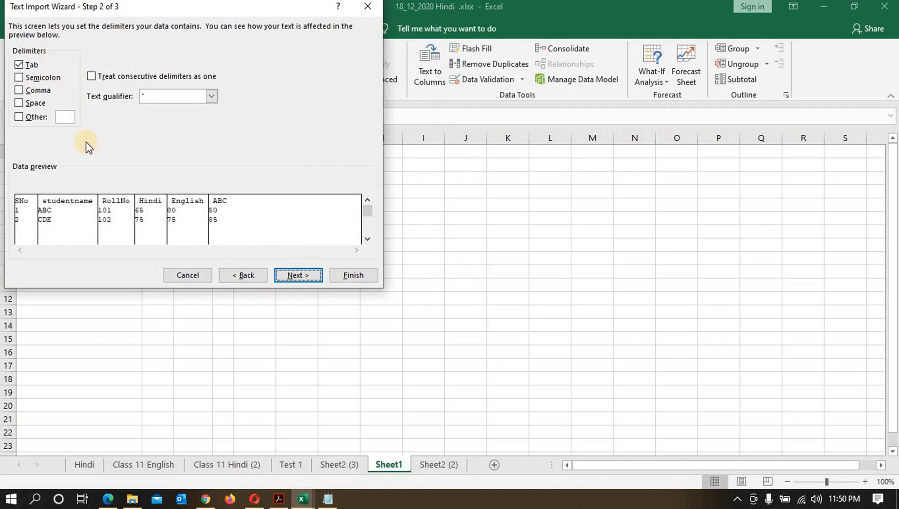
{"action": "left_click", "coordinate": [224, 275]}
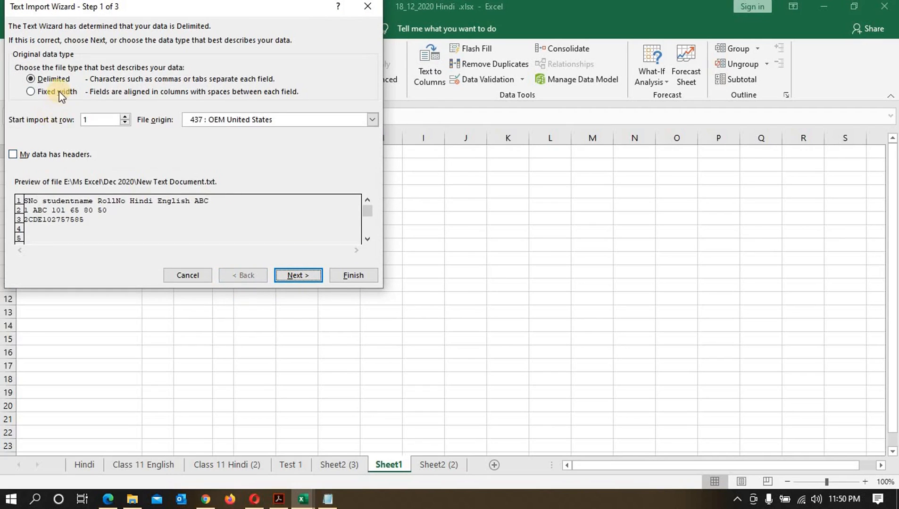
{"action": "left_click", "coordinate": [298, 274]}
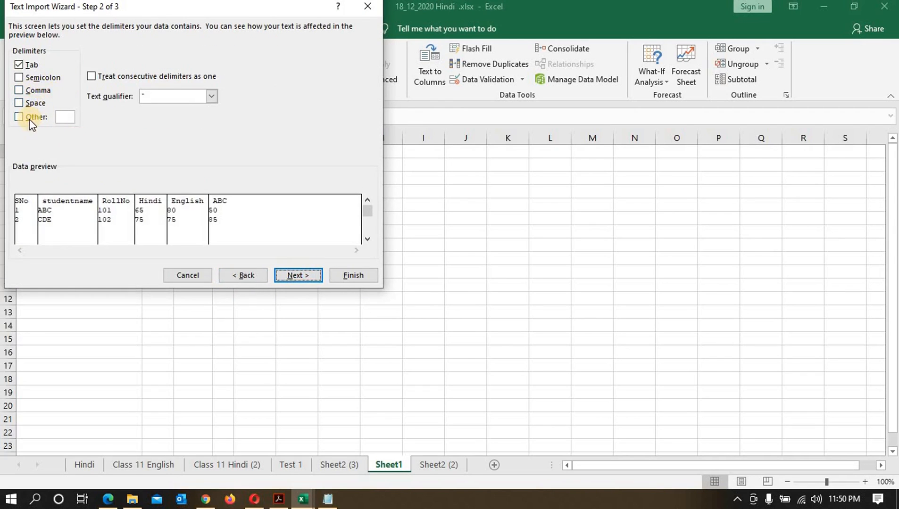
{"action": "left_click", "coordinate": [328, 499]}
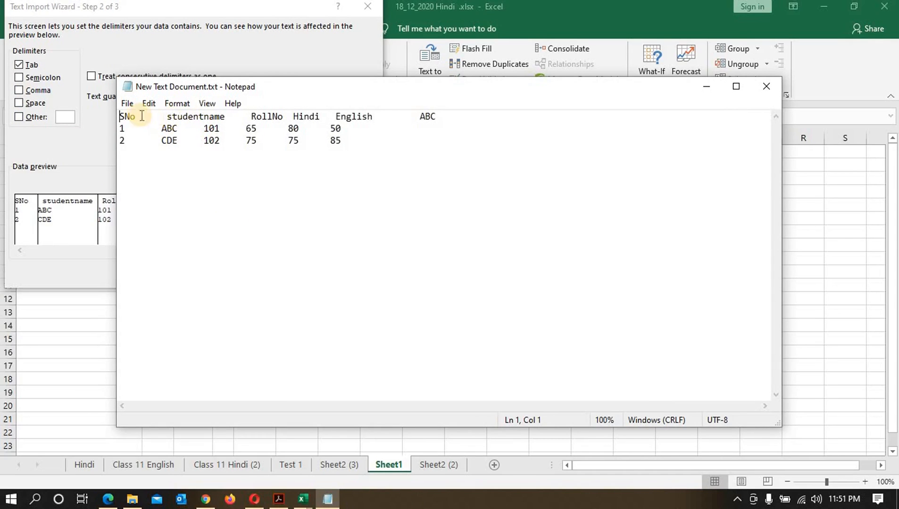
{"action": "left_click", "coordinate": [706, 87]}
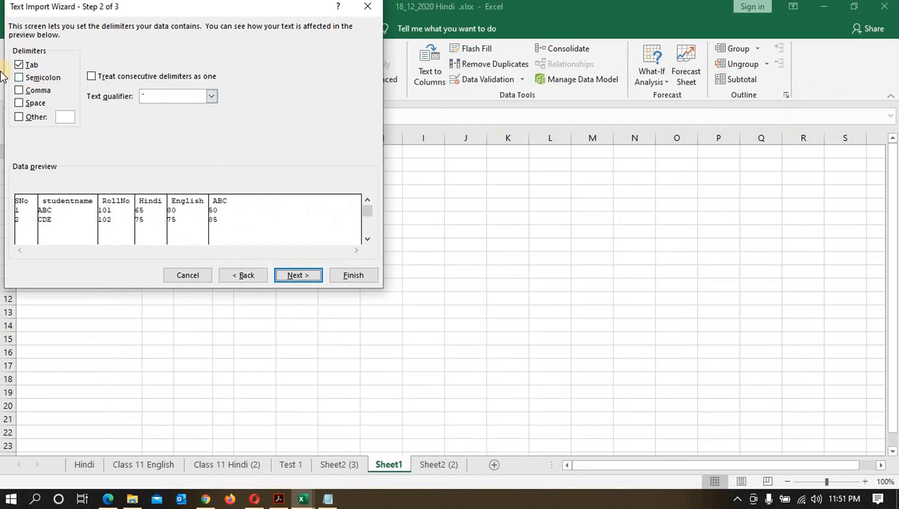
Step: Finish the import as tab-delimited data with default formats into cell G1
{"action": "left_click", "coordinate": [290, 277]}
{"action": "left_click", "coordinate": [353, 276]}
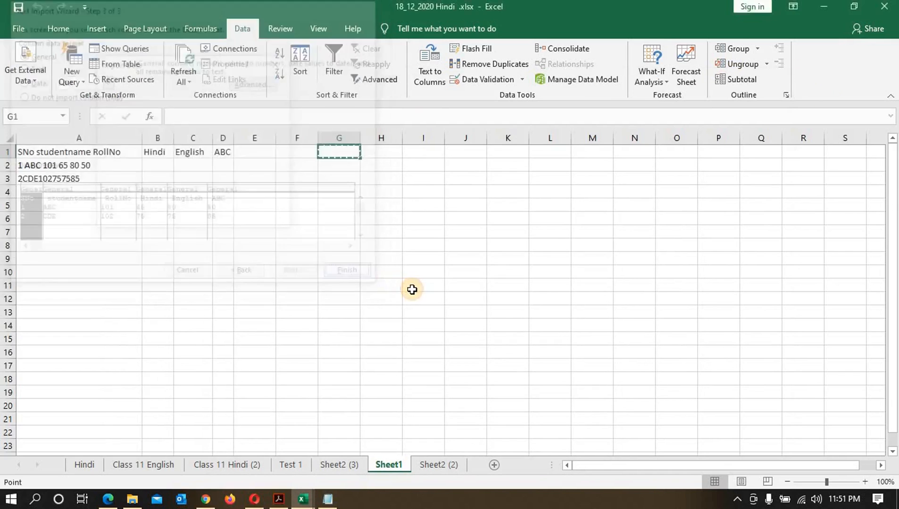
{"action": "left_click", "coordinate": [198, 218]}
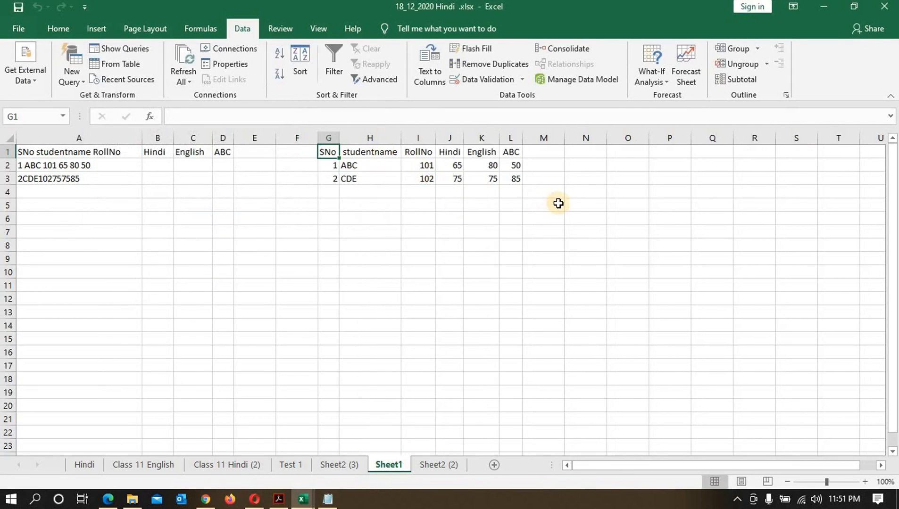
Step: Delete columns A to E holding the earlier fixed-width import
{"action": "left_click_drag", "start_coordinate": [47, 140], "coordinate": [248, 137]}
{"action": "right_click", "coordinate": [244, 200]}
{"action": "left_click", "coordinate": [254, 249]}
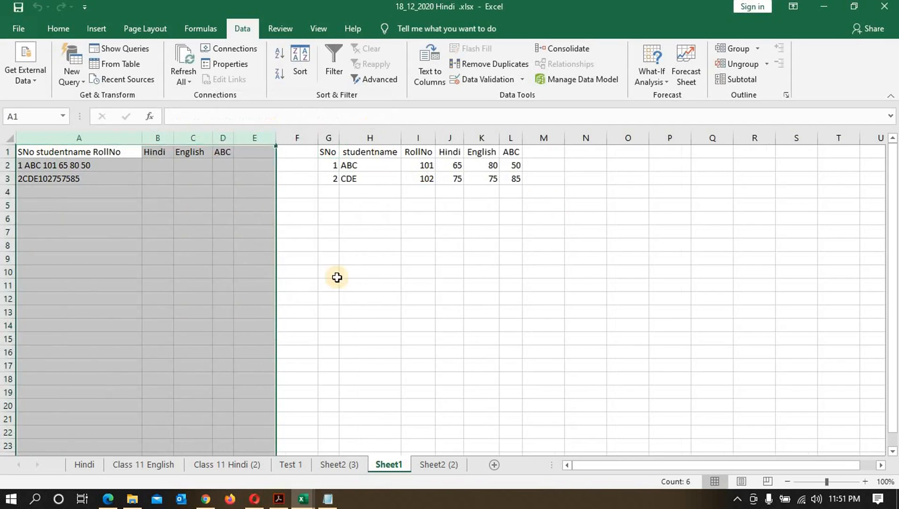
{"action": "left_click", "coordinate": [370, 285]}
Step: Delete the empty column A so the imported table starts in cell A1
{"action": "left_click", "coordinate": [38, 138]}
{"action": "right_click", "coordinate": [37, 138]}
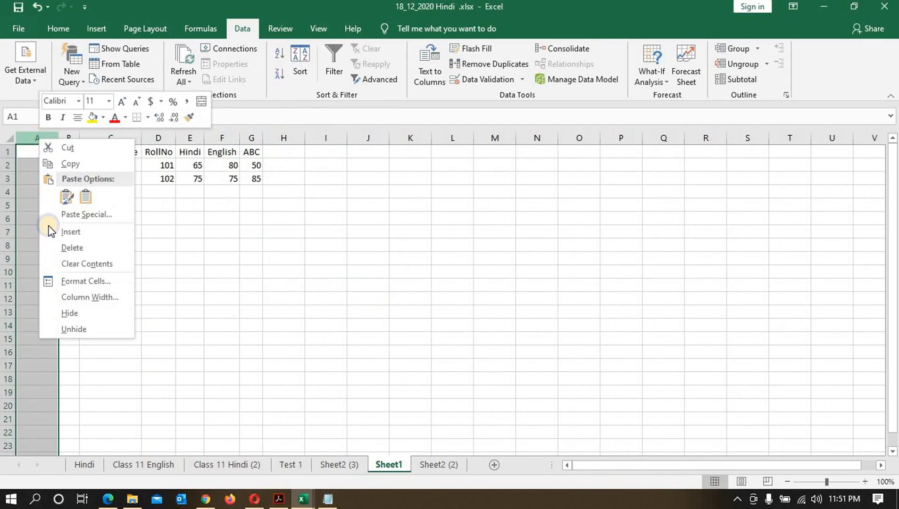
{"action": "left_click", "coordinate": [48, 246]}
{"action": "left_click", "coordinate": [247, 232]}
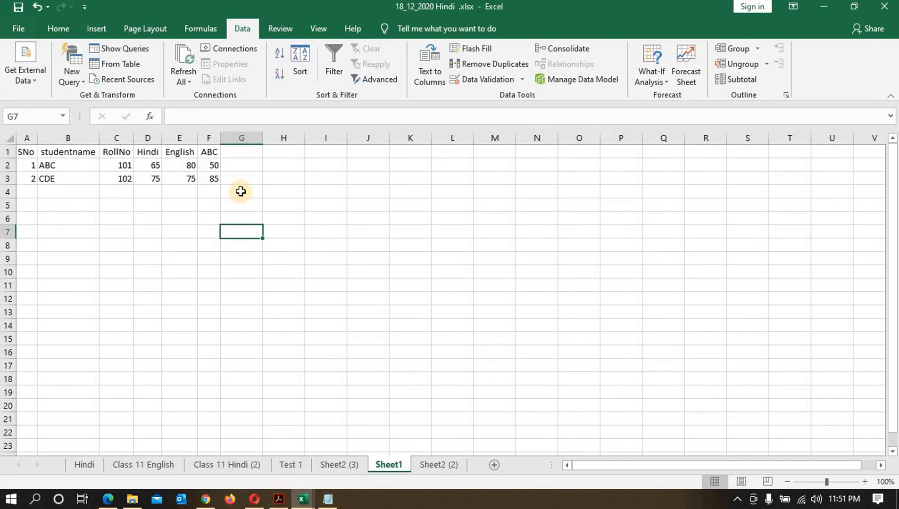
{"action": "left_click", "coordinate": [74, 83]}
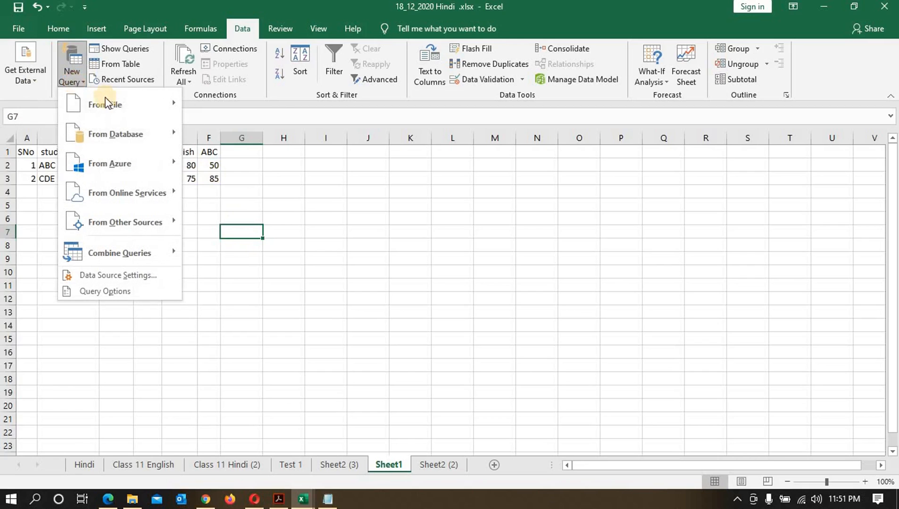
{"action": "mouse_move", "coordinate": [118, 103]}
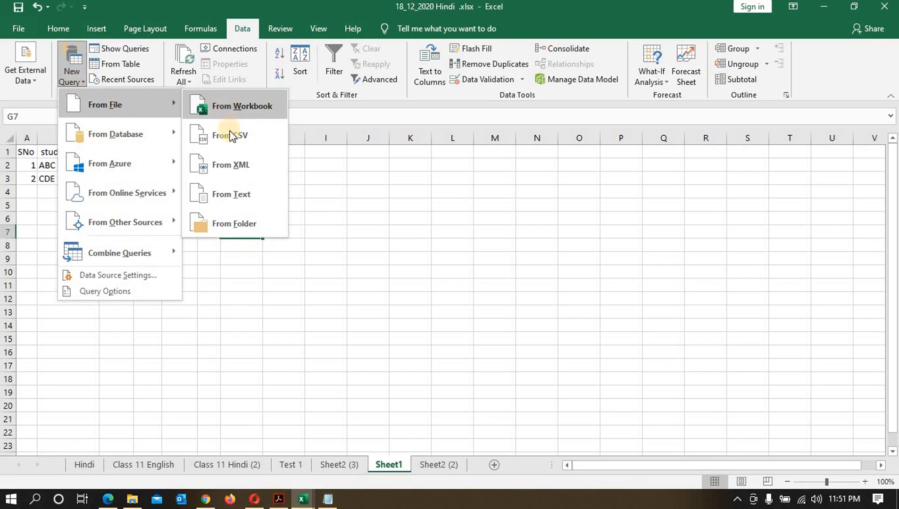
{"action": "left_click", "coordinate": [358, 223]}
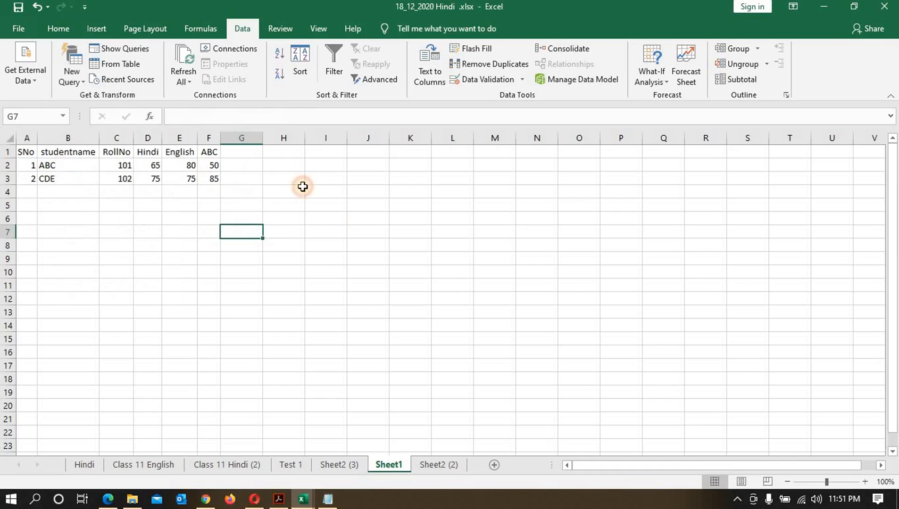
Step: Select cell J1 and start a New Query from a text file, importing New Text Document.txt
{"action": "left_click", "coordinate": [291, 152]}
{"action": "left_click", "coordinate": [370, 140]}
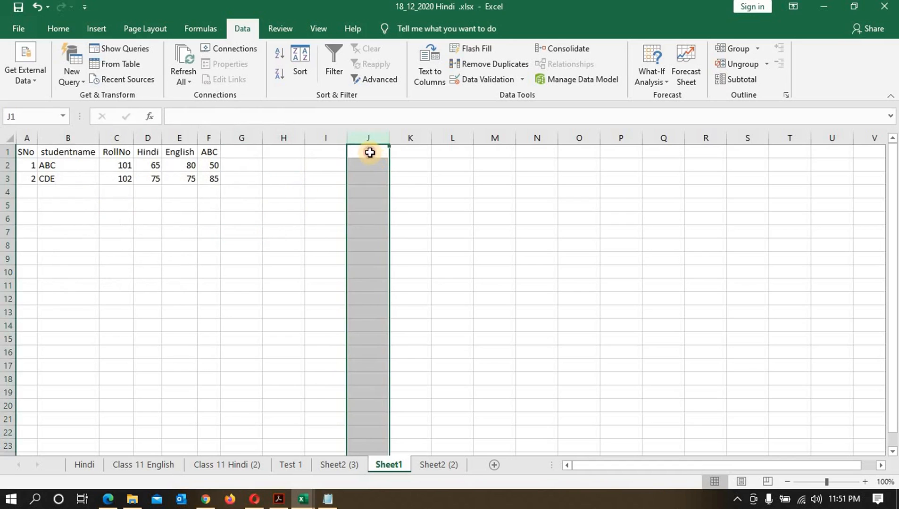
{"action": "left_click", "coordinate": [369, 152]}
{"action": "left_click", "coordinate": [73, 76]}
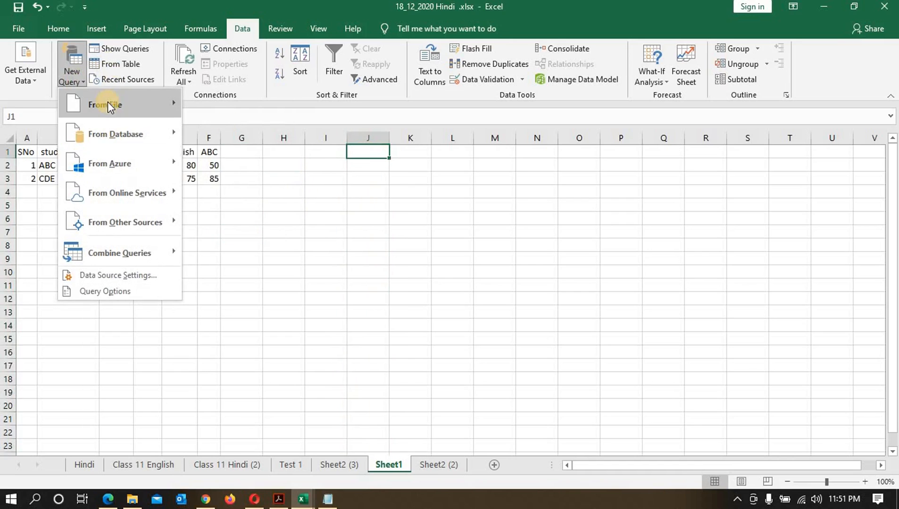
{"action": "mouse_move", "coordinate": [108, 101]}
{"action": "left_click", "coordinate": [223, 186]}
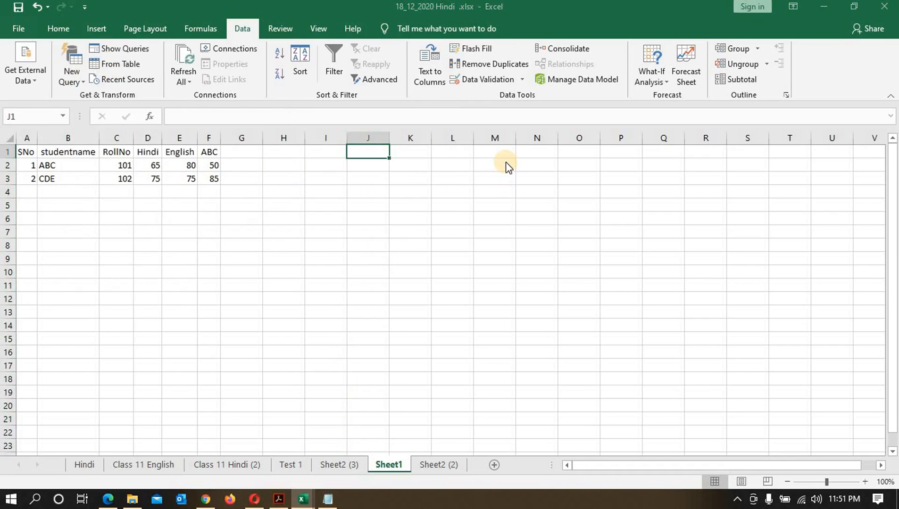
{"action": "left_click", "coordinate": [203, 95]}
{"action": "left_click", "coordinate": [355, 297]}
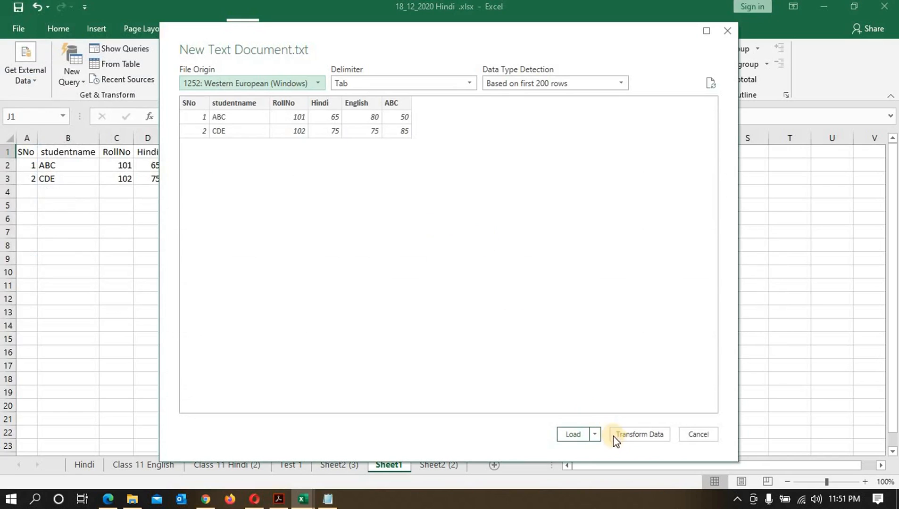
Step: Open the query in the Power Query Editor, then close the editor without loading the data
{"action": "left_click", "coordinate": [652, 437]}
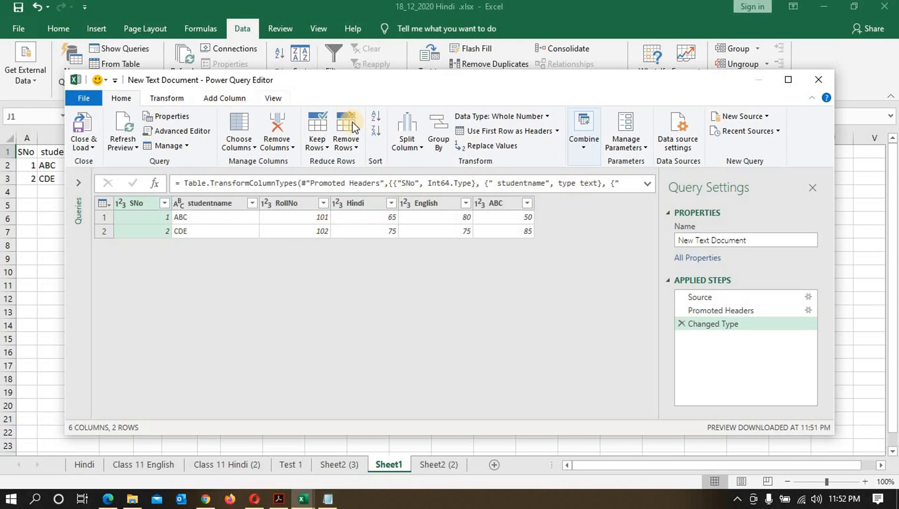
{"action": "left_click", "coordinate": [817, 86]}
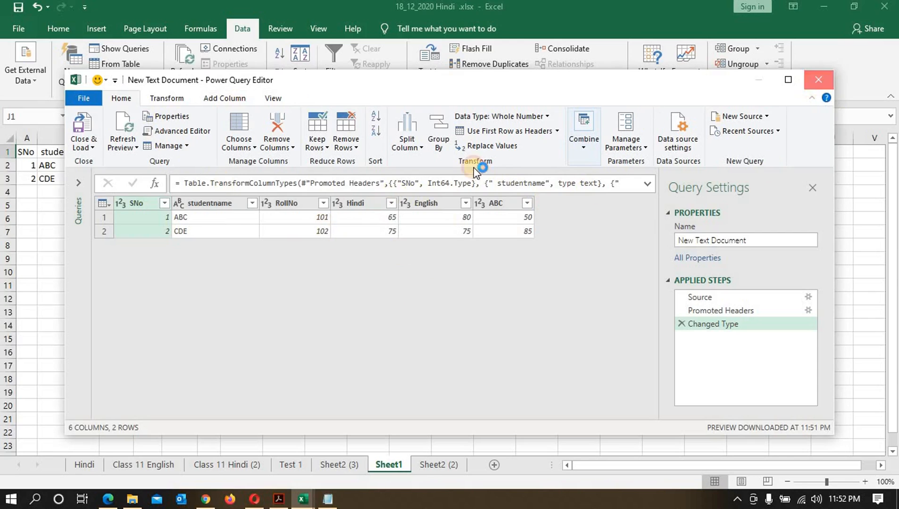
{"action": "left_click", "coordinate": [510, 268]}
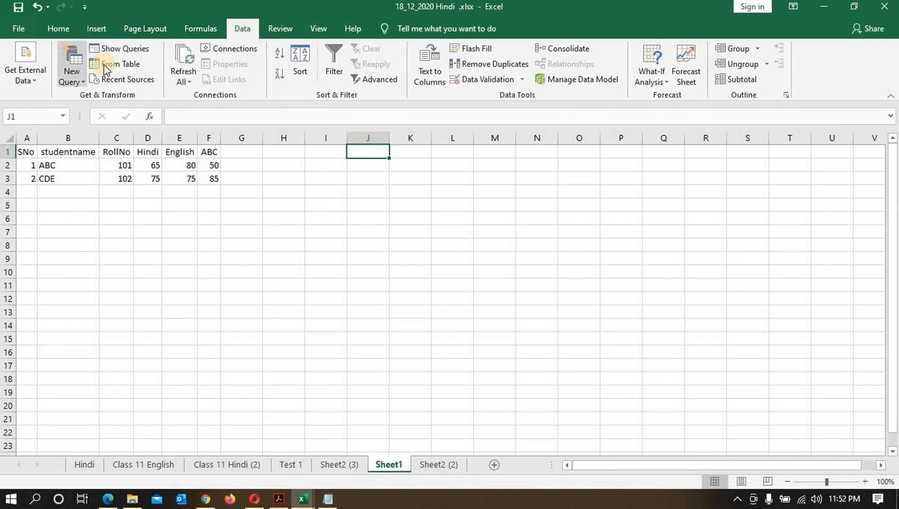
Step: Create a New Query from the text file New Text Document.txt and load it as a table
{"action": "left_click", "coordinate": [78, 75]}
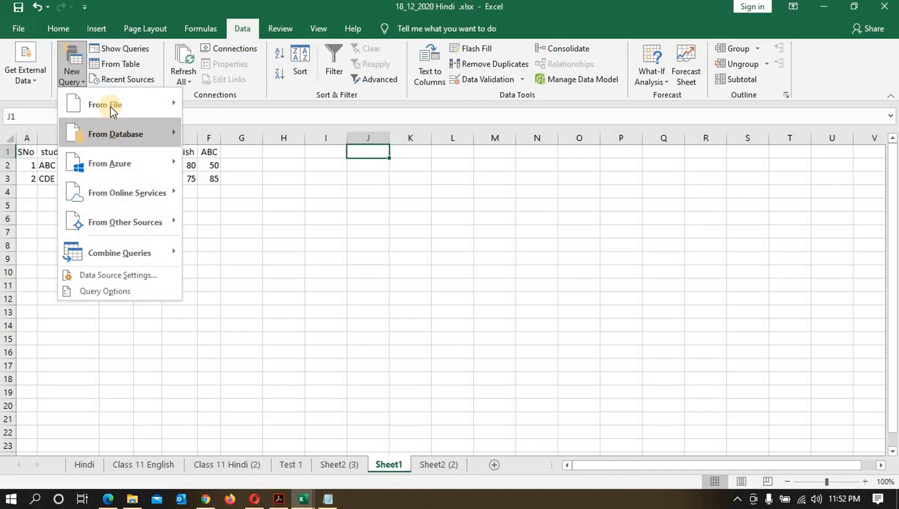
{"action": "mouse_move", "coordinate": [114, 104]}
{"action": "left_click", "coordinate": [241, 199]}
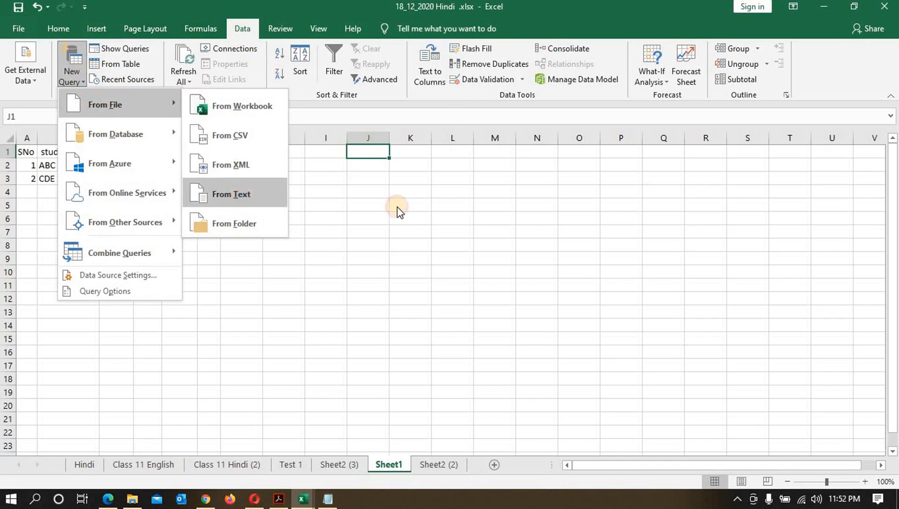
{"action": "left_click", "coordinate": [201, 92]}
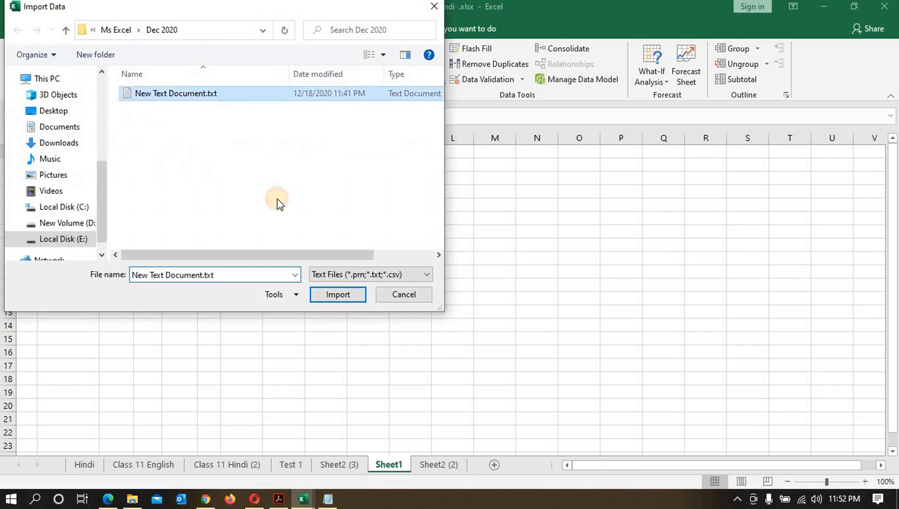
{"action": "left_click", "coordinate": [336, 295]}
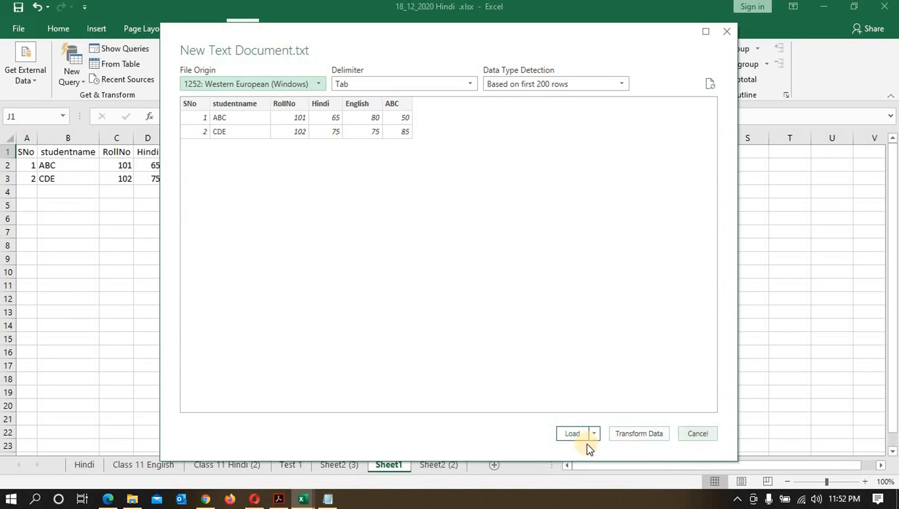
{"action": "left_click", "coordinate": [578, 435]}
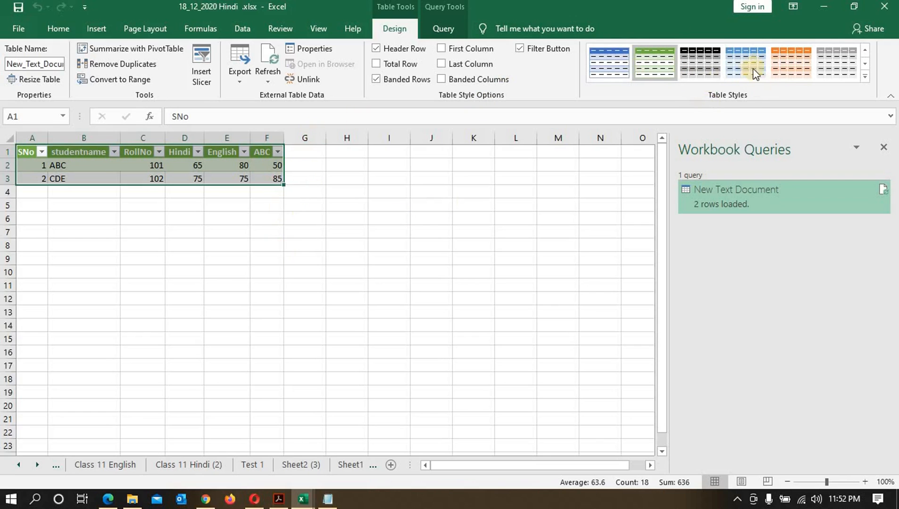
Step: Apply the orange table style to the loaded table
{"action": "left_click", "coordinate": [783, 71]}
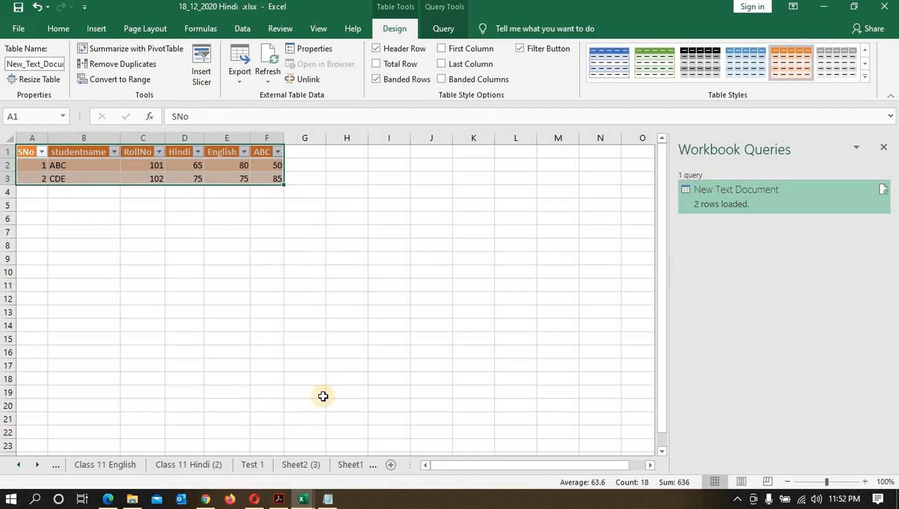
{"action": "left_click", "coordinate": [362, 366]}
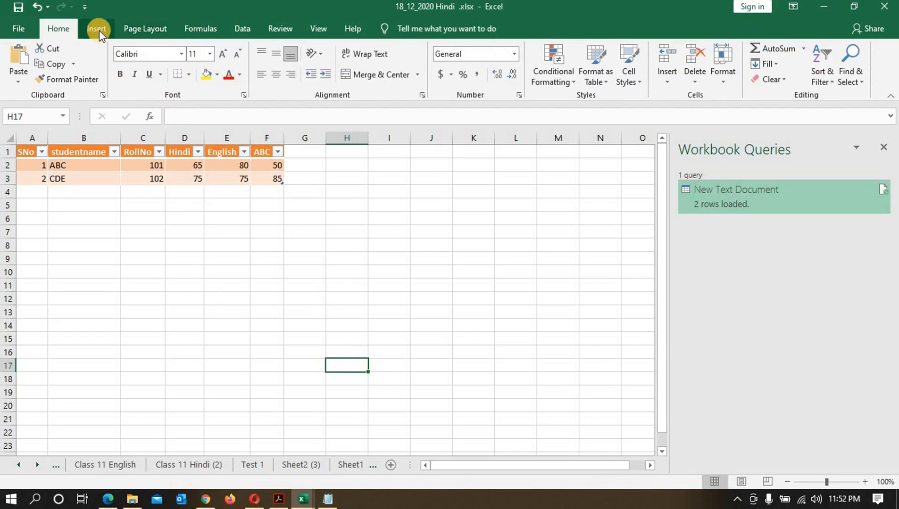
Step: Hide and reopen the Workbook Queries pane
{"action": "left_click", "coordinate": [239, 34]}
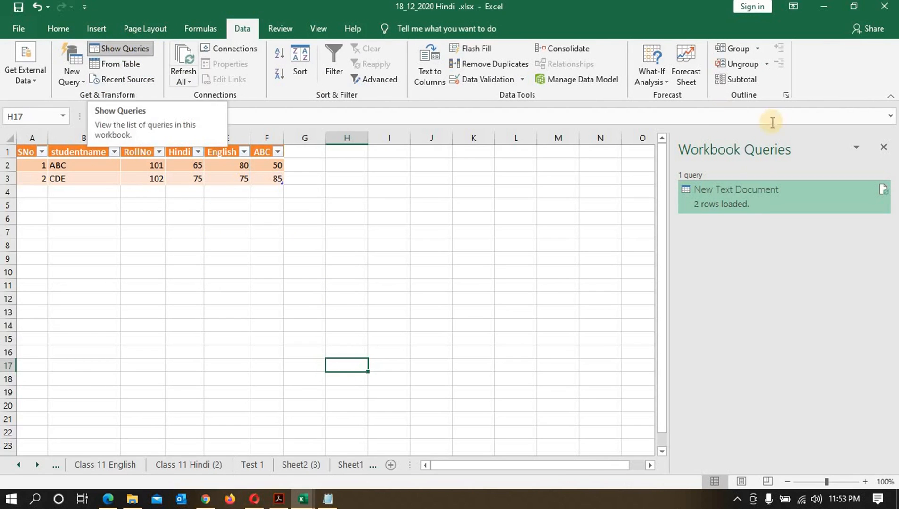
{"action": "left_click", "coordinate": [125, 50]}
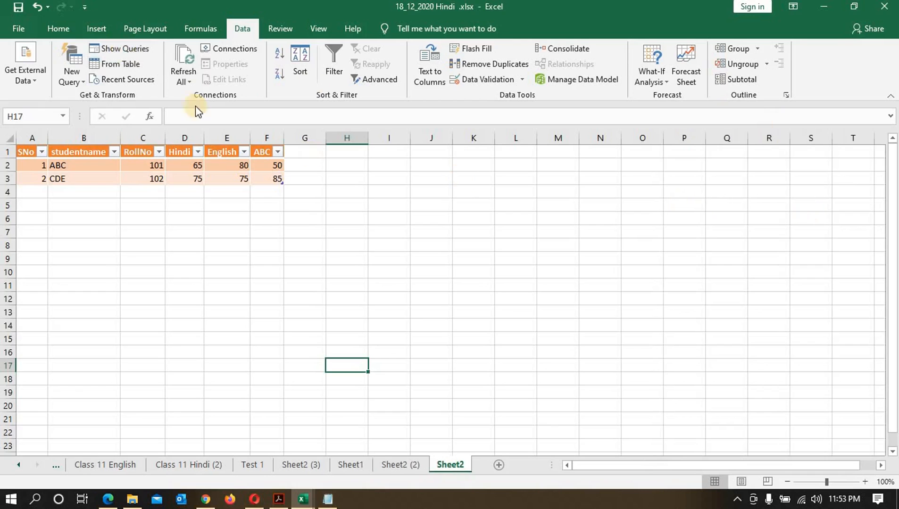
{"action": "left_click", "coordinate": [122, 48]}
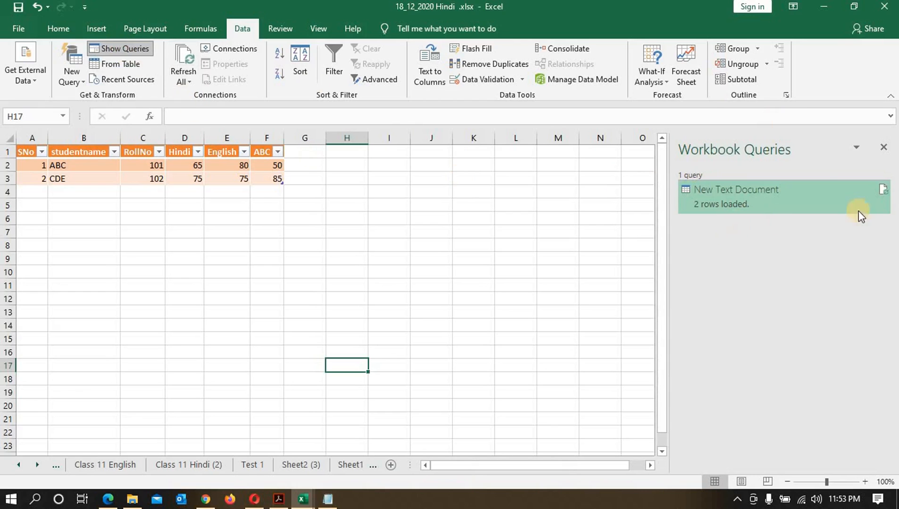
{"action": "left_click", "coordinate": [101, 65]}
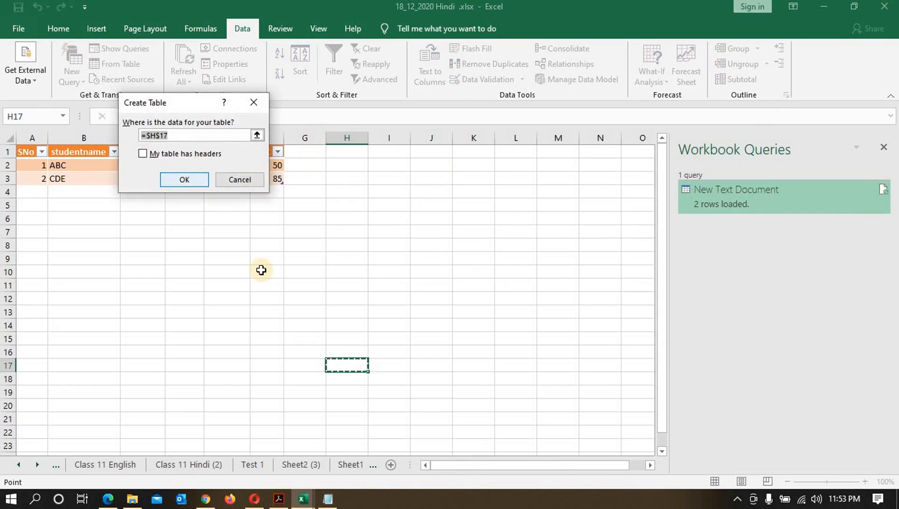
{"action": "left_click", "coordinate": [234, 179]}
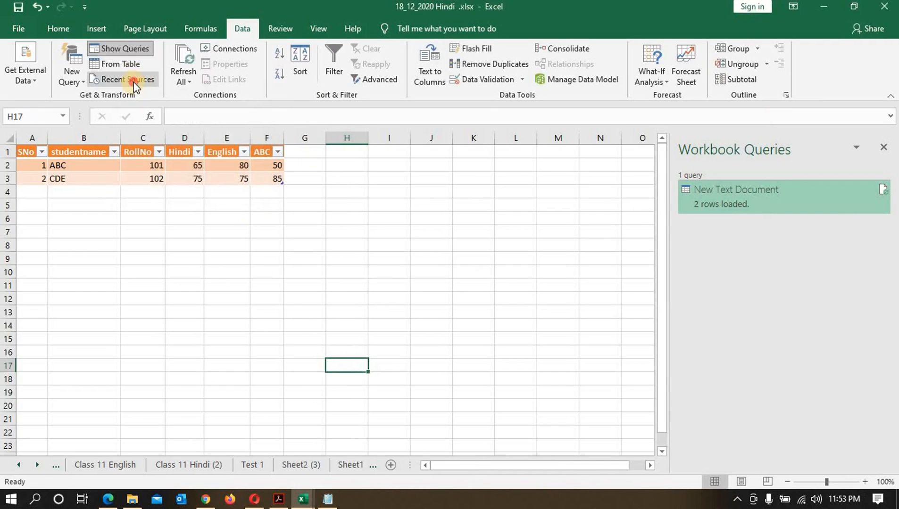
{"action": "left_click", "coordinate": [133, 82]}
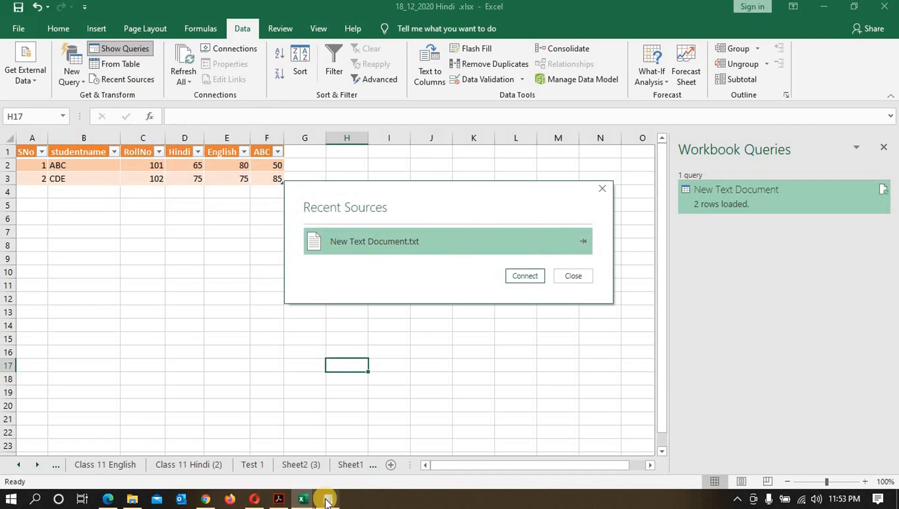
{"action": "left_click", "coordinate": [574, 276]}
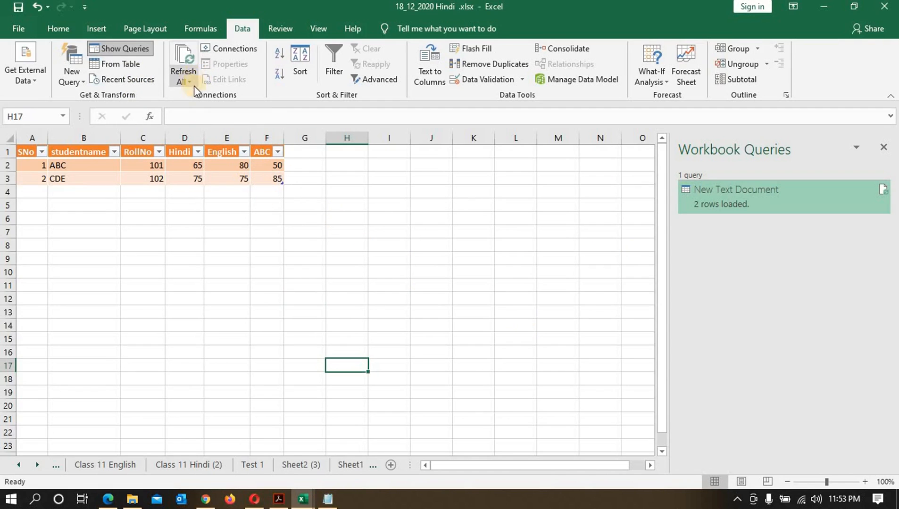
Step: Change the last ABC value in New Text Document.txt to 60 and save the text file
{"action": "left_click", "coordinate": [234, 246]}
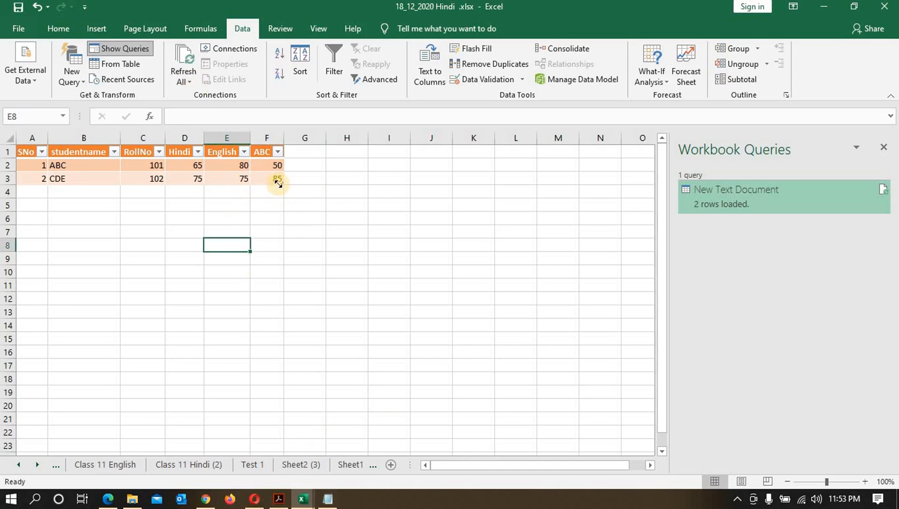
{"action": "left_click", "coordinate": [327, 499]}
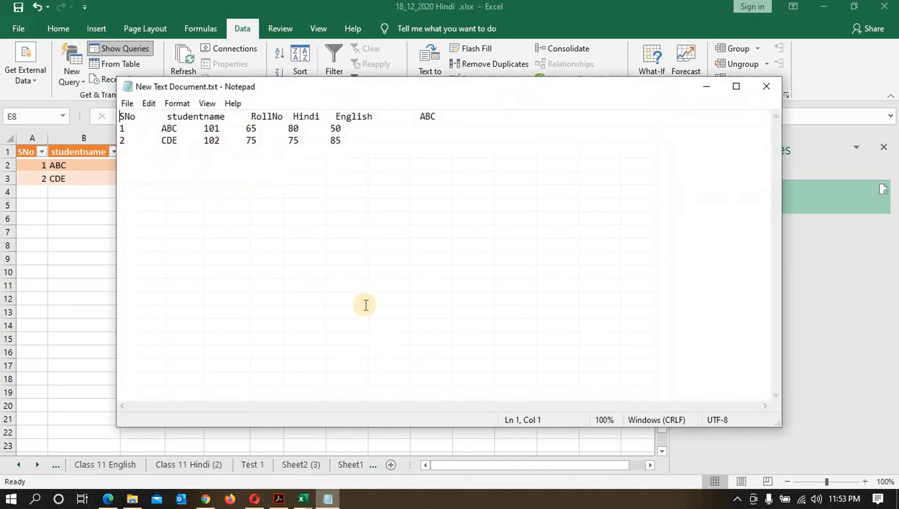
{"action": "left_click", "coordinate": [335, 140]}
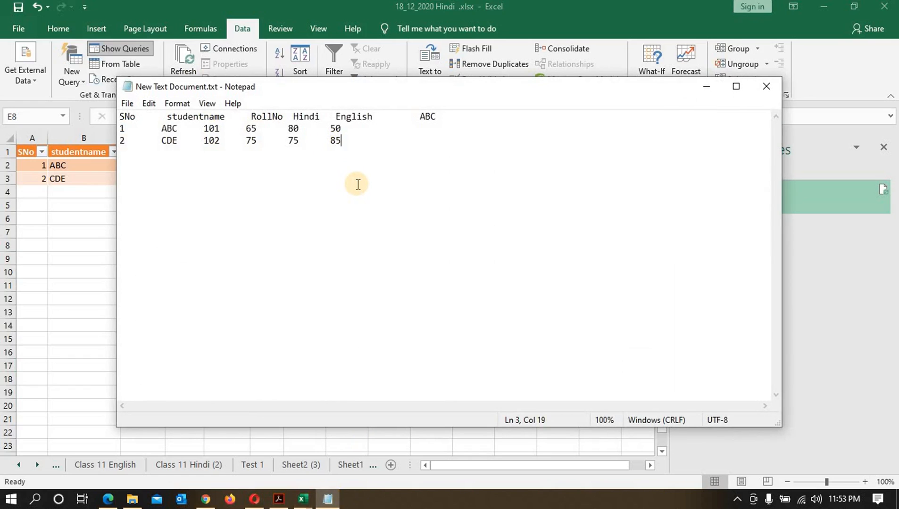
{"action": "key", "text": "BackSpace"}
{"action": "key", "text": "BackSpace"}
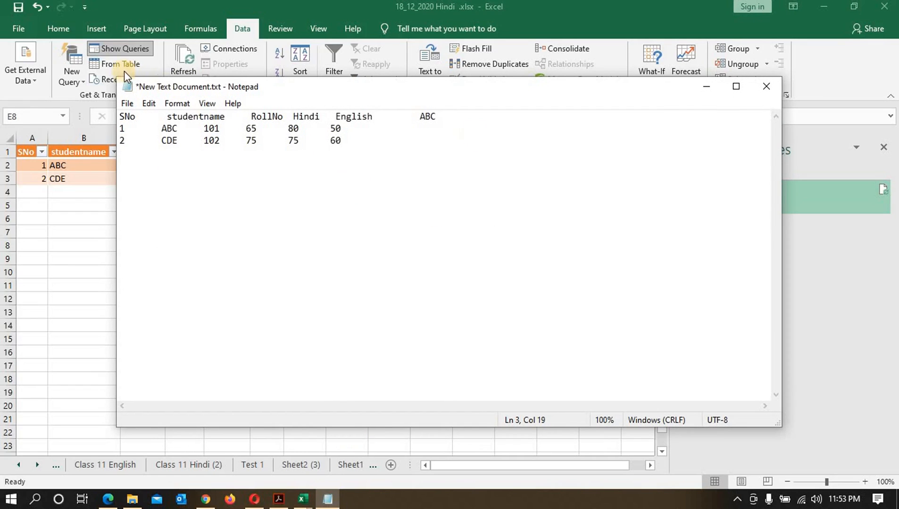
{"action": "left_click", "coordinate": [130, 103]}
{"action": "left_click", "coordinate": [151, 162]}
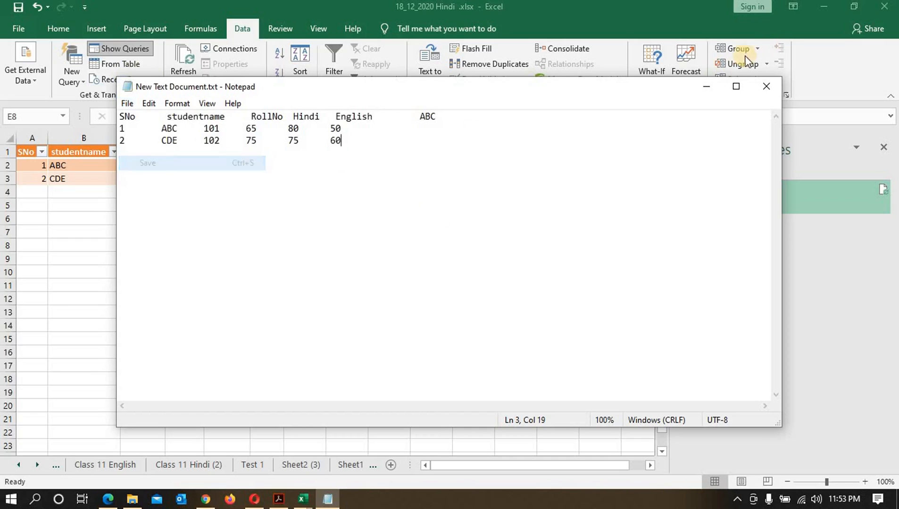
{"action": "left_click", "coordinate": [707, 86]}
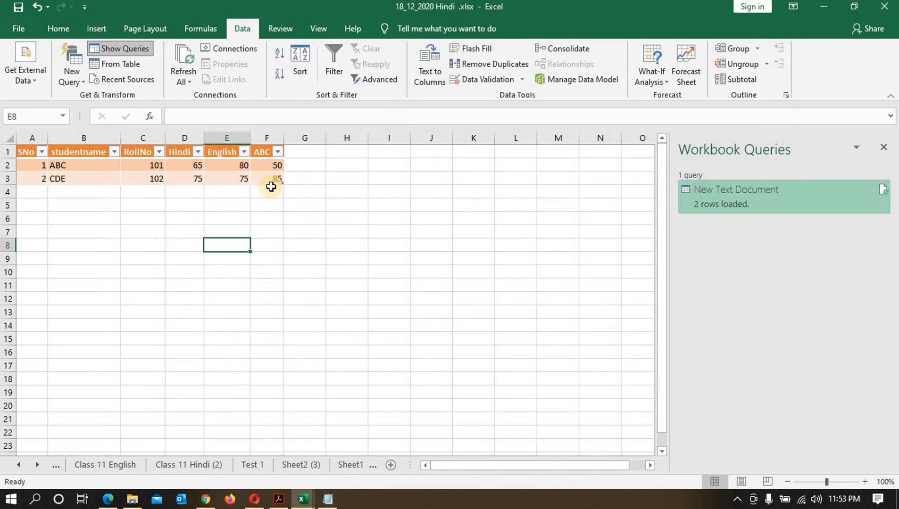
Step: Refresh all workbook data, re-importing New Text Document.txt when asked for the file
{"action": "left_click", "coordinate": [191, 78]}
{"action": "left_click", "coordinate": [210, 96]}
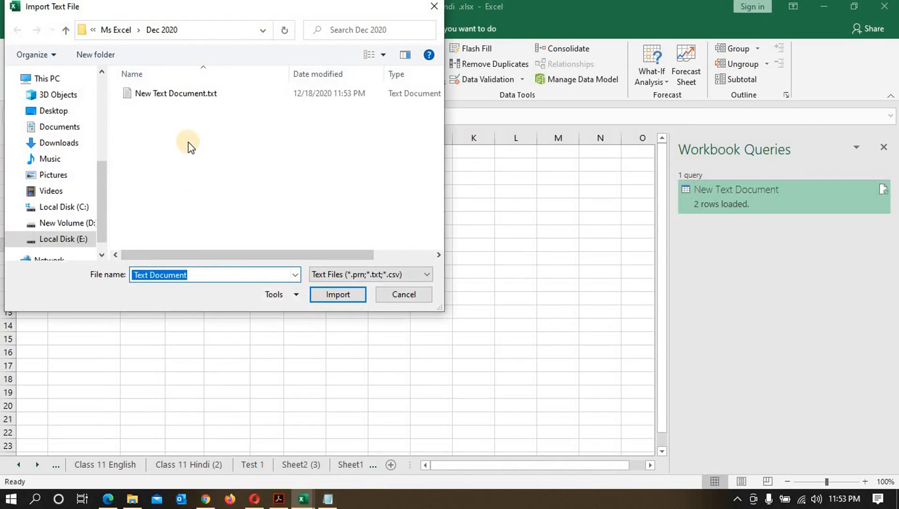
{"action": "left_click", "coordinate": [173, 102]}
{"action": "left_click", "coordinate": [326, 288]}
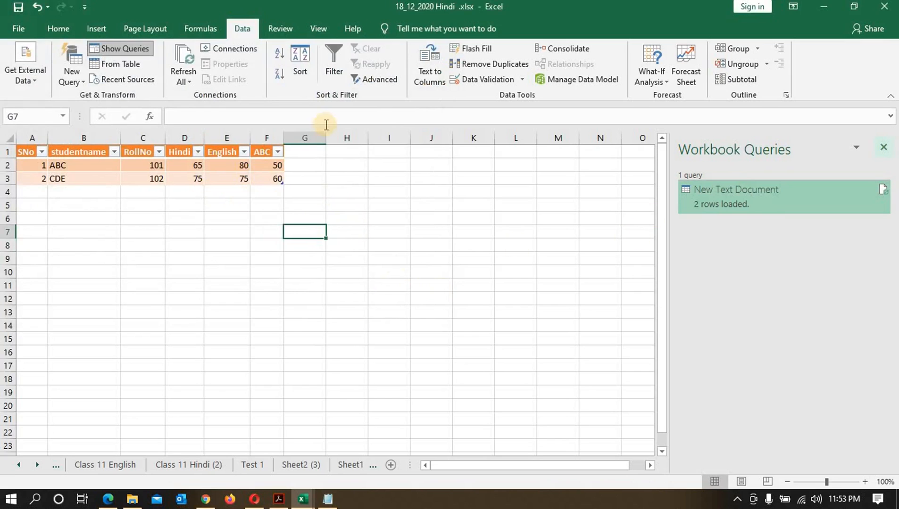
Step: Close the queries pane and import New Text Document.txt with the From Text wizard as delimited data into cell G7
{"action": "left_click", "coordinate": [883, 146]}
{"action": "left_click", "coordinate": [33, 75]}
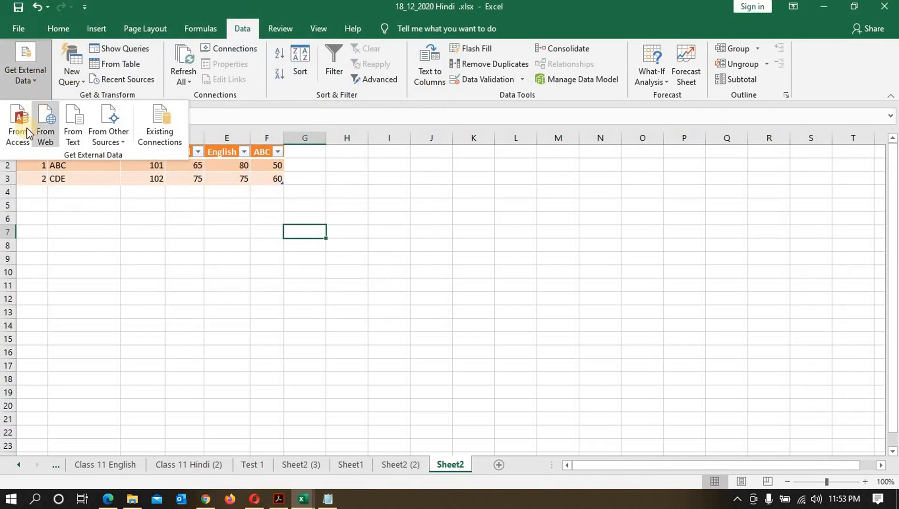
{"action": "left_click", "coordinate": [77, 134]}
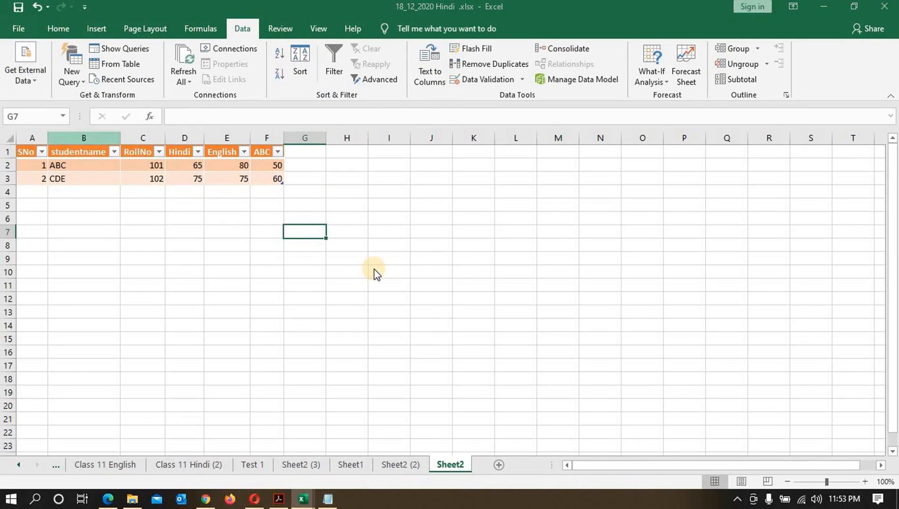
{"action": "left_click", "coordinate": [199, 92]}
{"action": "left_click", "coordinate": [326, 297]}
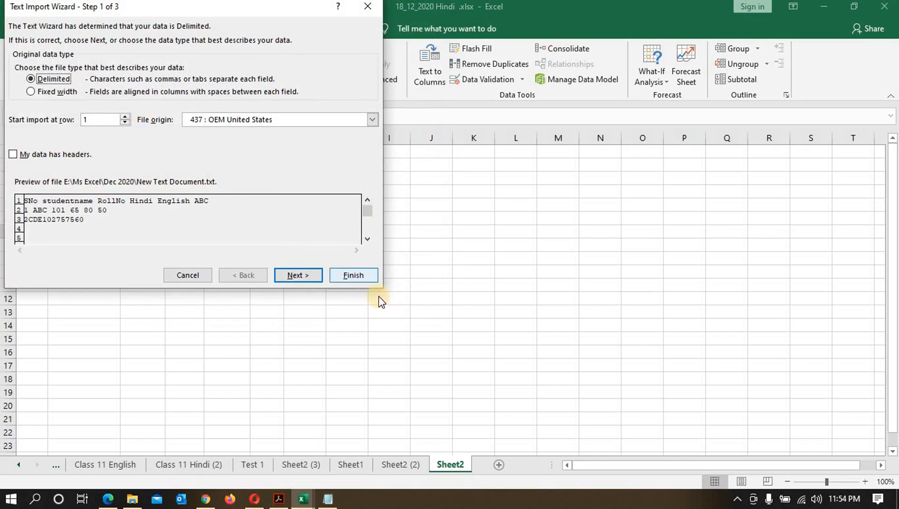
{"action": "left_click", "coordinate": [308, 279]}
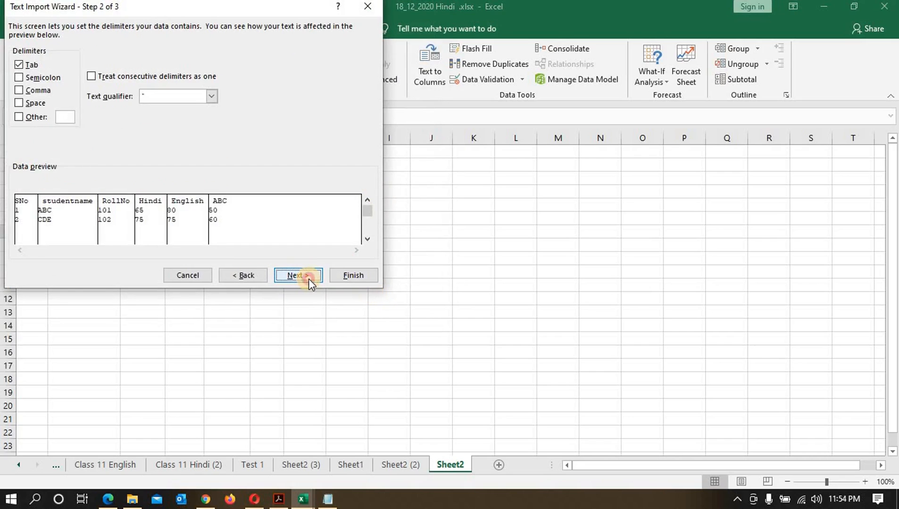
{"action": "left_click", "coordinate": [309, 279]}
{"action": "left_click", "coordinate": [351, 275]}
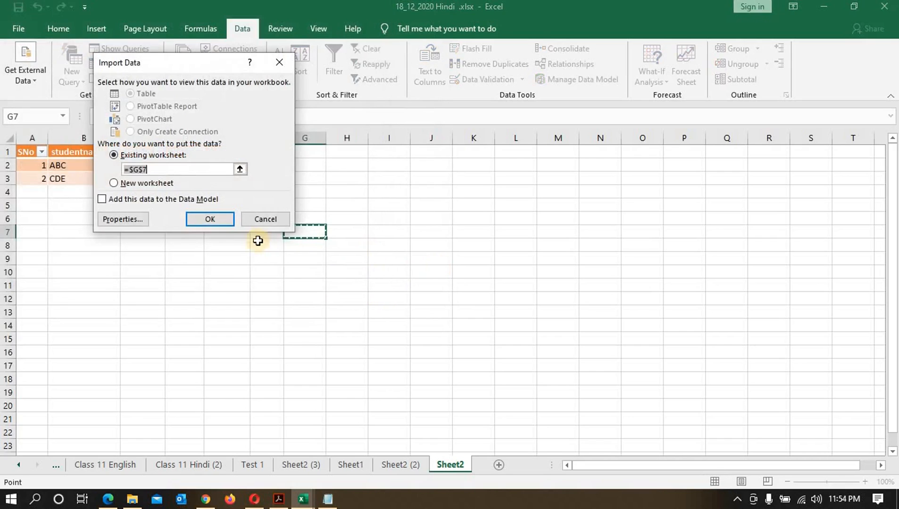
{"action": "left_click", "coordinate": [210, 218]}
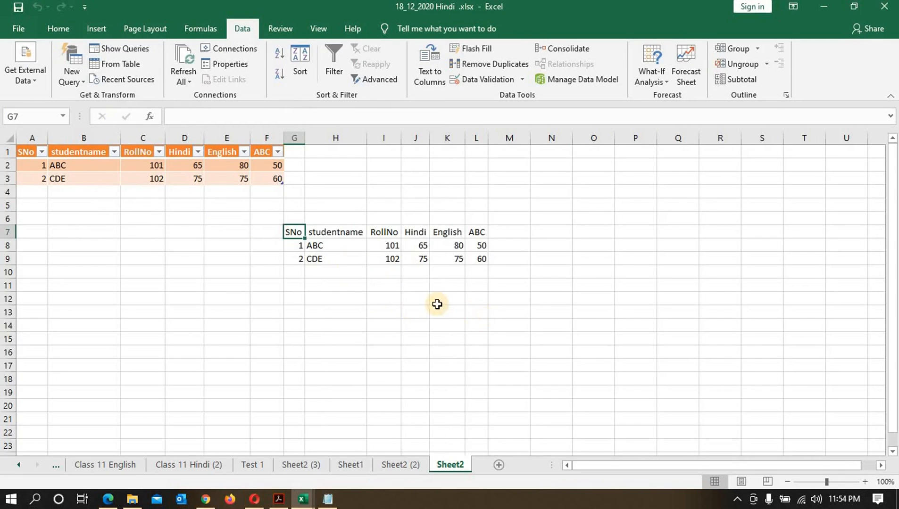
Step: Set the last ABC value in New Text Document.txt back to 85 and save the text file
{"action": "left_click", "coordinate": [437, 304]}
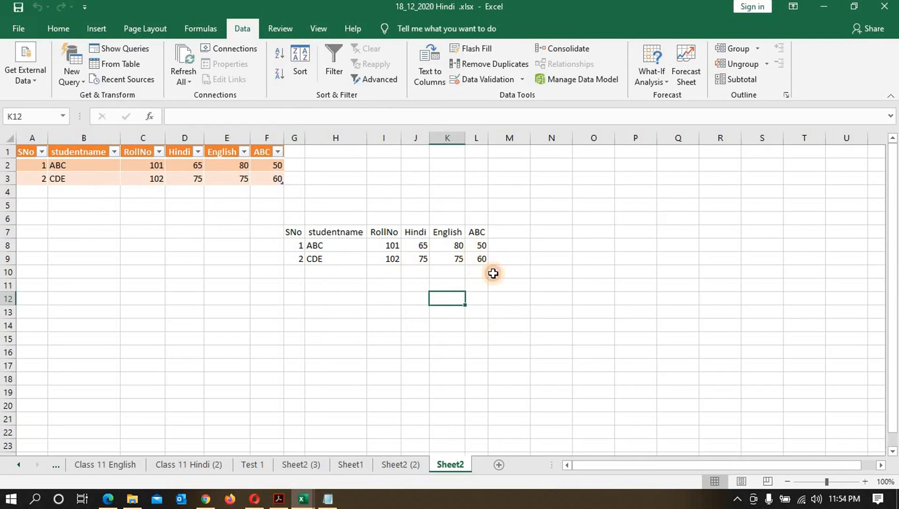
{"action": "left_click", "coordinate": [480, 261]}
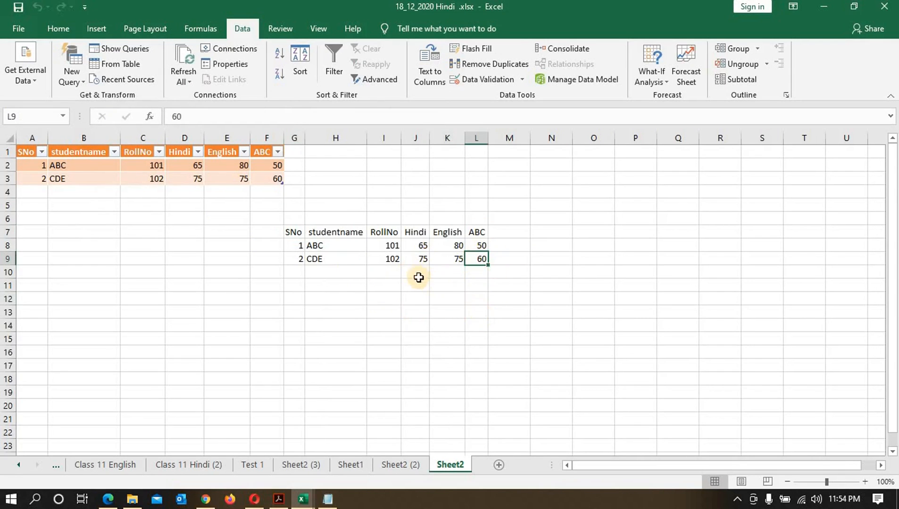
{"action": "left_click", "coordinate": [330, 499]}
{"action": "key", "text": "BackSpace"}
{"action": "key", "text": "BackSpace"}
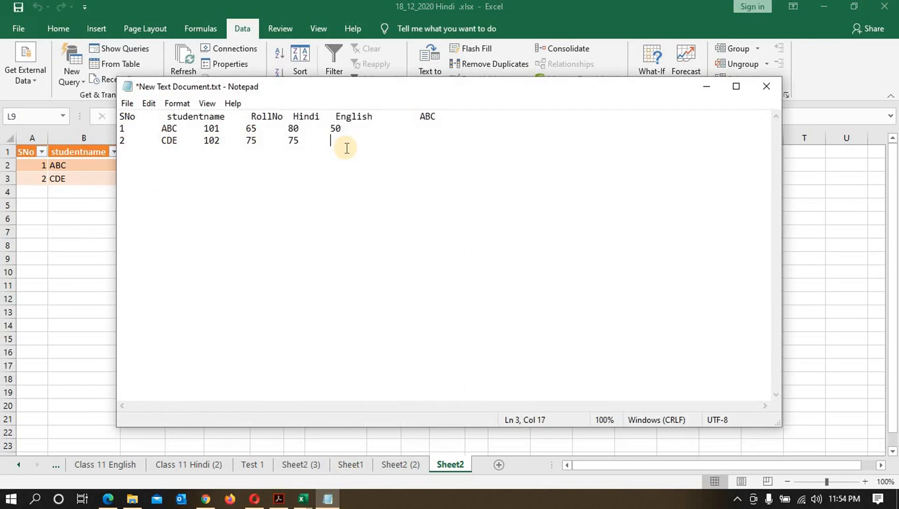
{"action": "left_click", "coordinate": [124, 103]}
{"action": "left_click", "coordinate": [145, 163]}
{"action": "left_click", "coordinate": [757, 87]}
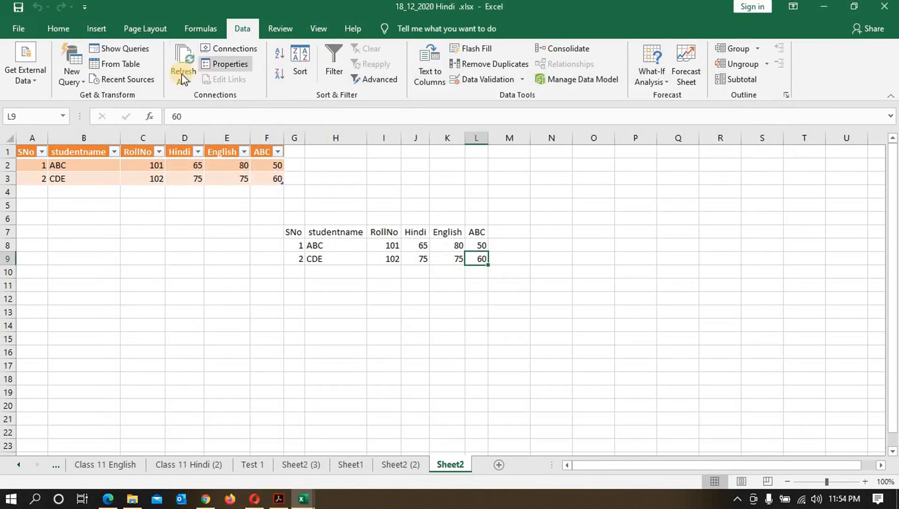
Step: Refresh all workbook data, cancelling the file prompt for the From Text import range and continuing the refresh
{"action": "left_click", "coordinate": [183, 77]}
{"action": "left_click", "coordinate": [231, 111]}
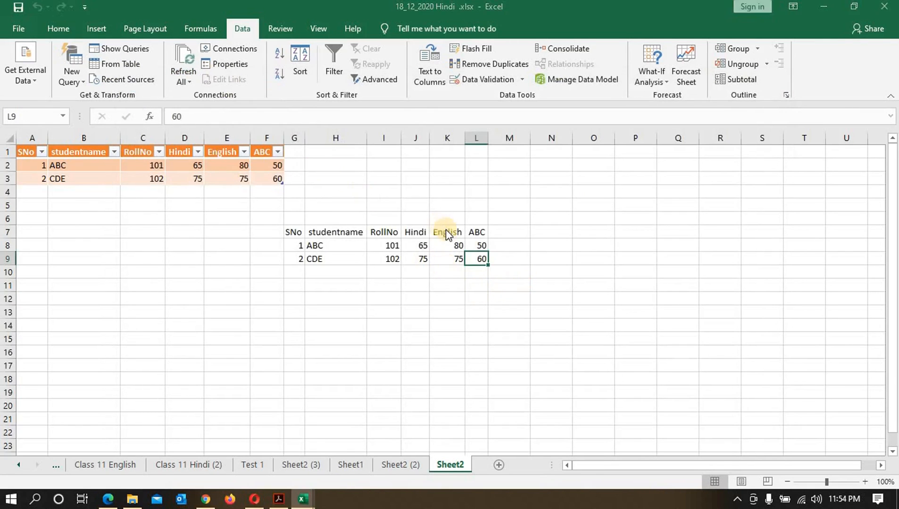
{"action": "left_click", "coordinate": [393, 292]}
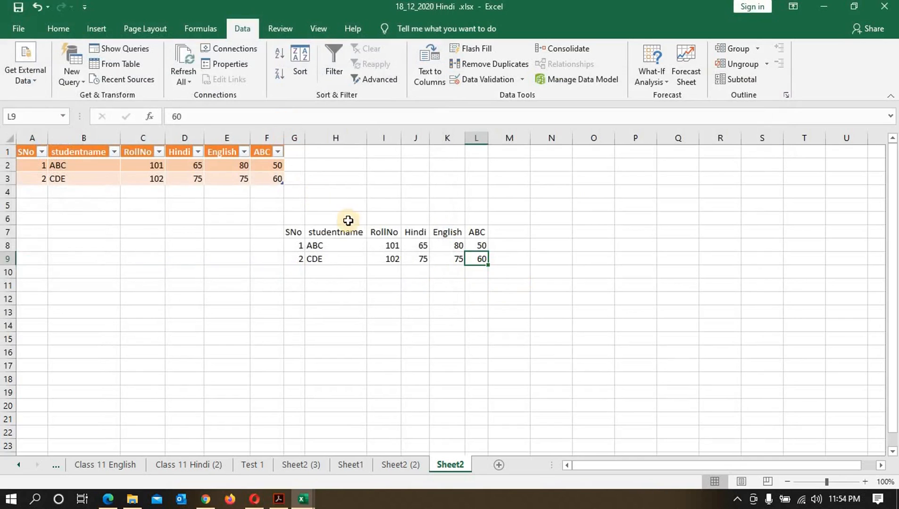
{"action": "left_click", "coordinate": [336, 245]}
{"action": "left_click", "coordinate": [183, 78]}
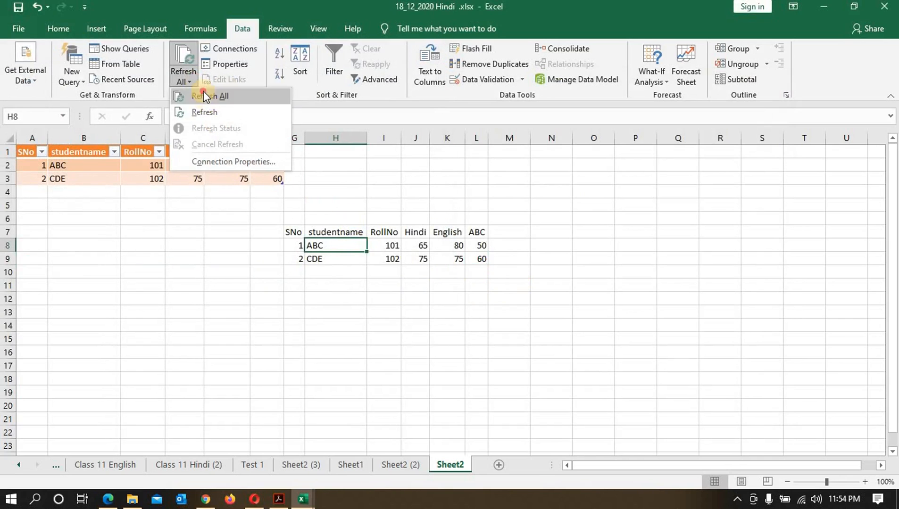
{"action": "left_click", "coordinate": [203, 95]}
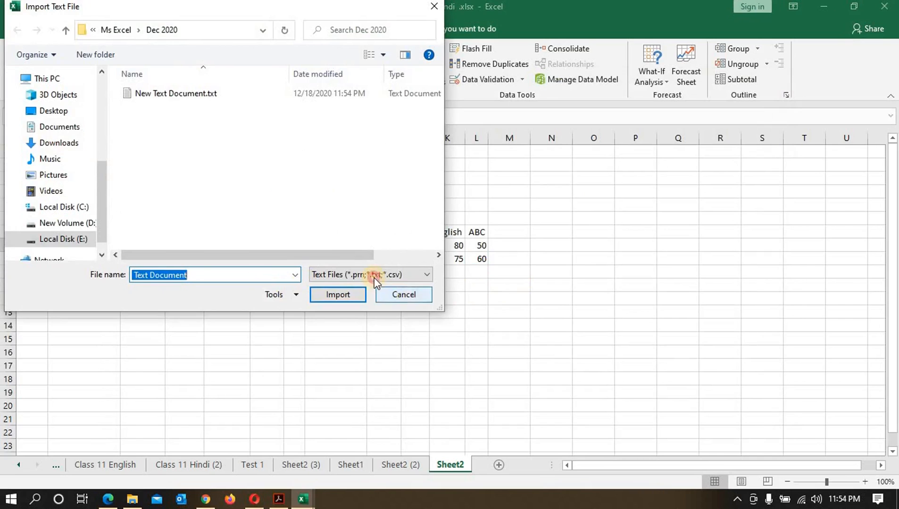
{"action": "left_click", "coordinate": [384, 294]}
{"action": "left_click", "coordinate": [431, 288]}
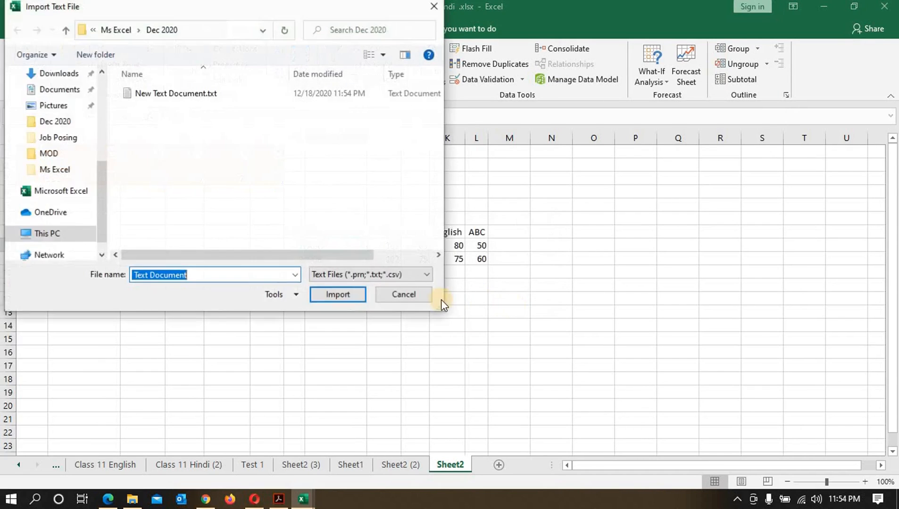
{"action": "left_click", "coordinate": [392, 294]}
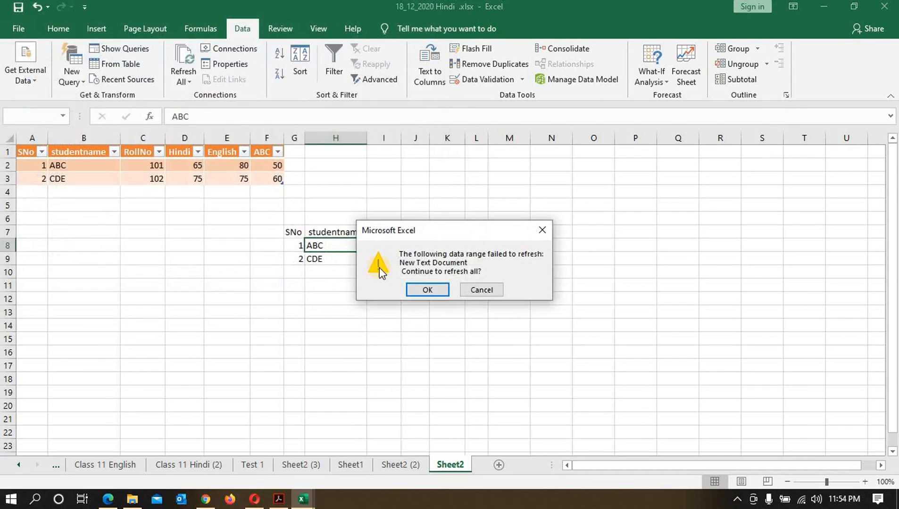
{"action": "left_click", "coordinate": [437, 285]}
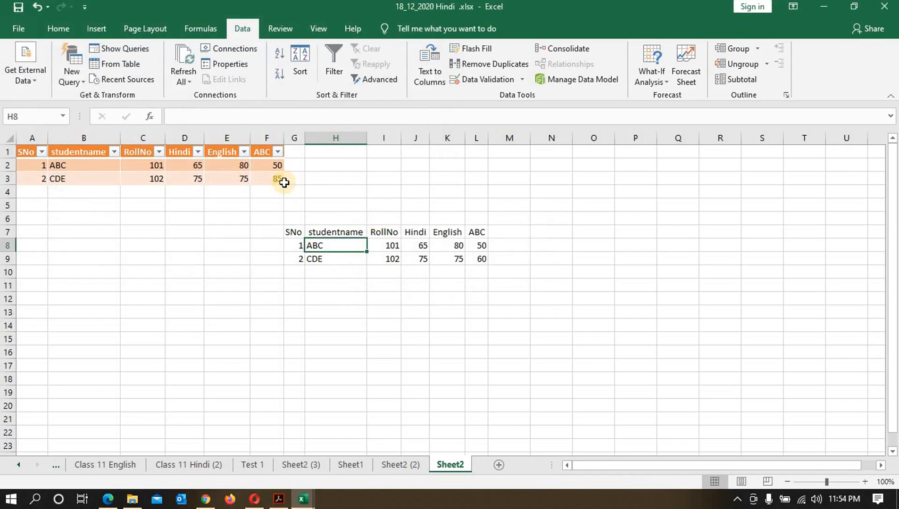
Step: Delete columns A to F holding the query table
{"action": "left_click_drag", "start_coordinate": [32, 138], "coordinate": [270, 136]}
{"action": "right_click", "coordinate": [242, 138]}
{"action": "left_click", "coordinate": [293, 257]}
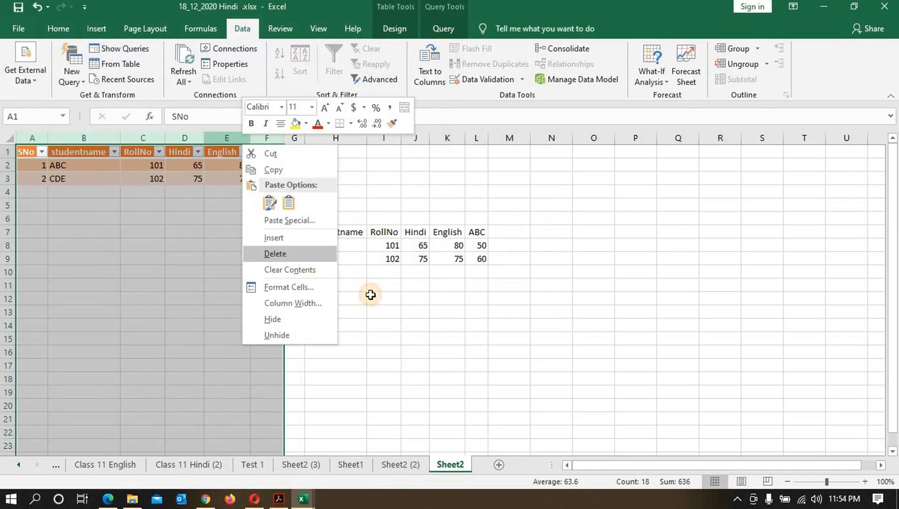
{"action": "left_click", "coordinate": [369, 325]}
{"action": "left_click", "coordinate": [110, 307]}
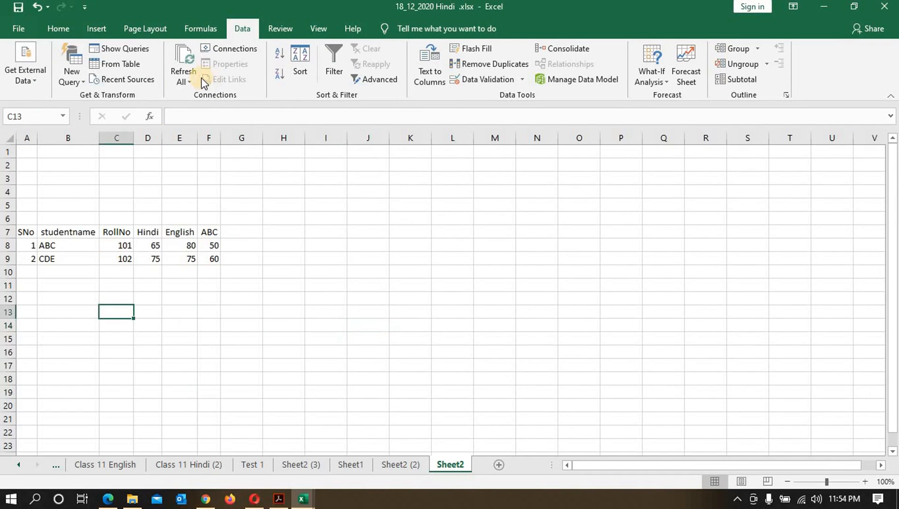
Step: Refresh all workbook data, re-importing New Text Document.txt into the From Text range
{"action": "left_click", "coordinate": [177, 84]}
{"action": "left_click", "coordinate": [175, 109]}
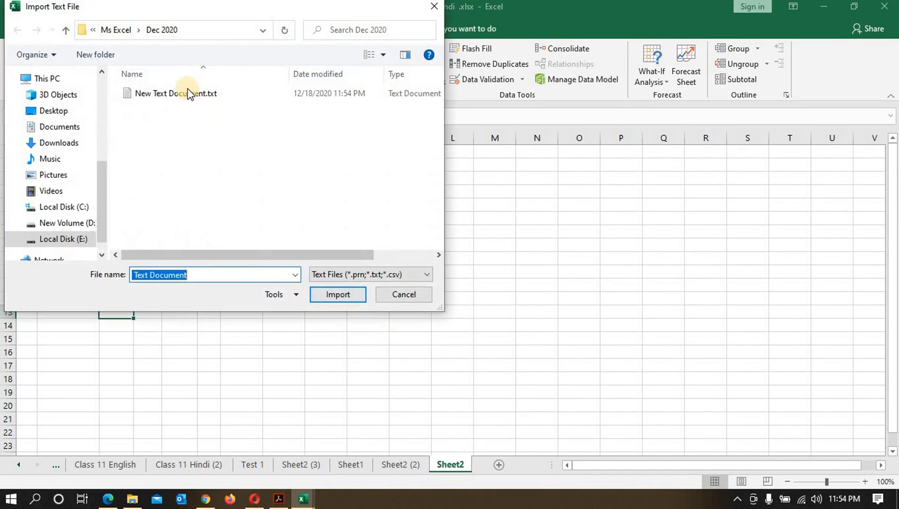
{"action": "left_click", "coordinate": [188, 93]}
{"action": "left_click", "coordinate": [337, 294]}
{"action": "left_click", "coordinate": [200, 98]}
{"action": "left_click", "coordinate": [326, 295]}
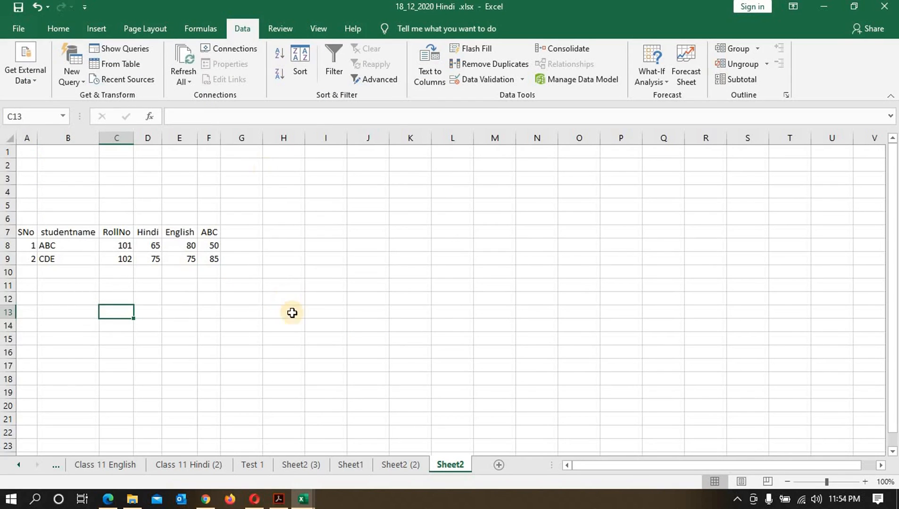
Step: Open the workbook connections and remove the New Text Document2 connection
{"action": "left_click", "coordinate": [259, 245]}
{"action": "left_click_drag", "start_coordinate": [40, 250], "coordinate": [203, 257]}
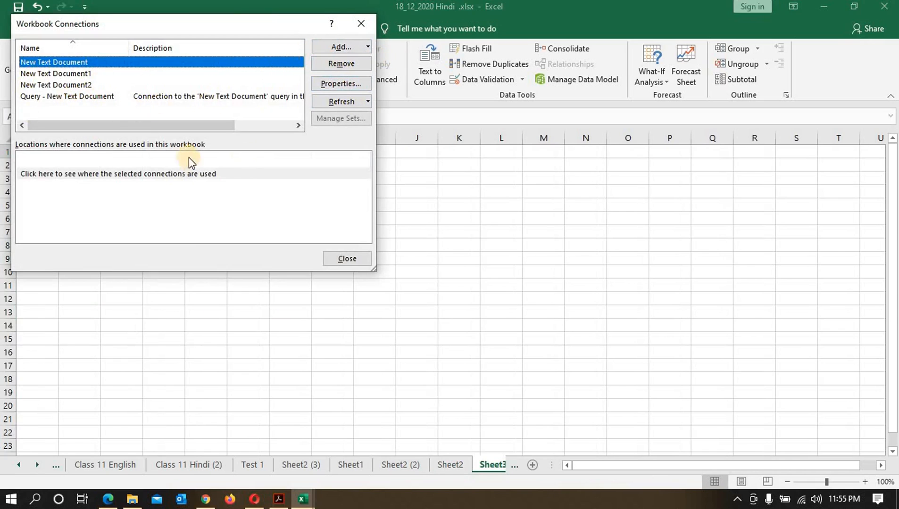
{"action": "left_click", "coordinate": [103, 174]}
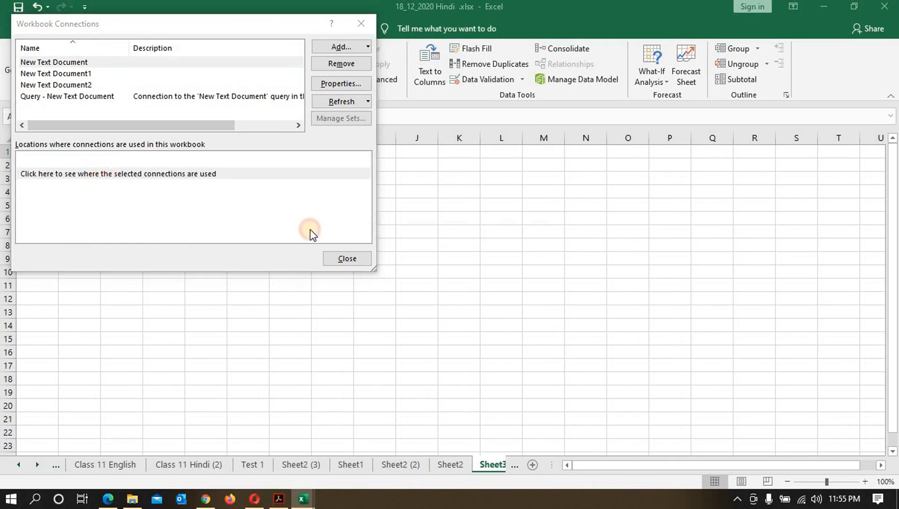
{"action": "left_click", "coordinate": [452, 285]}
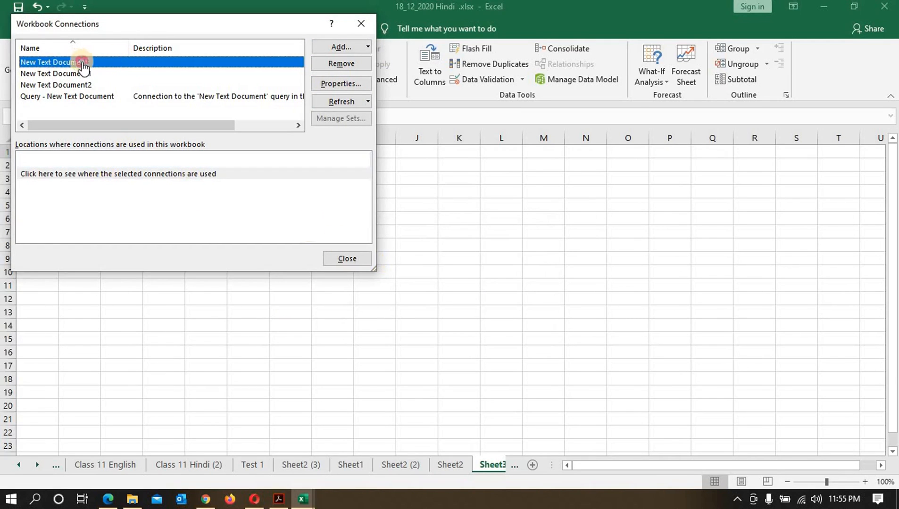
{"action": "left_click", "coordinate": [337, 47]}
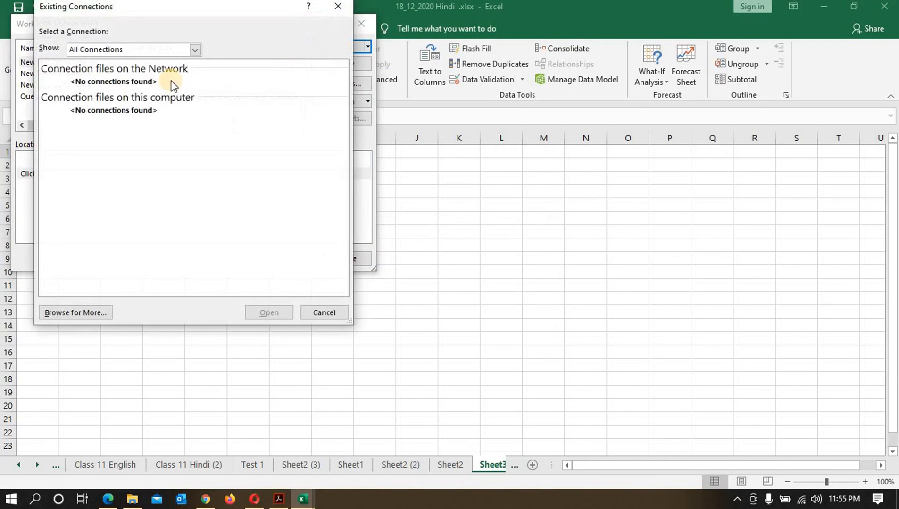
{"action": "left_click", "coordinate": [325, 313]}
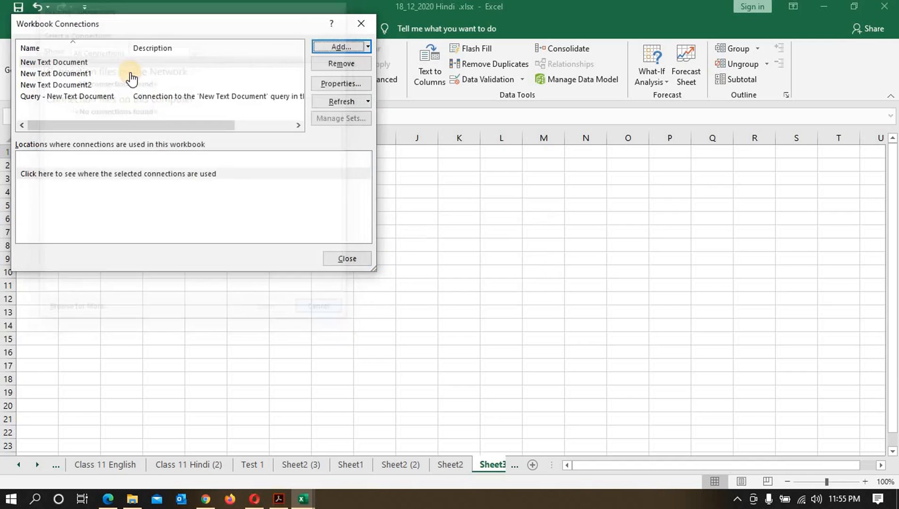
{"action": "left_click", "coordinate": [85, 86]}
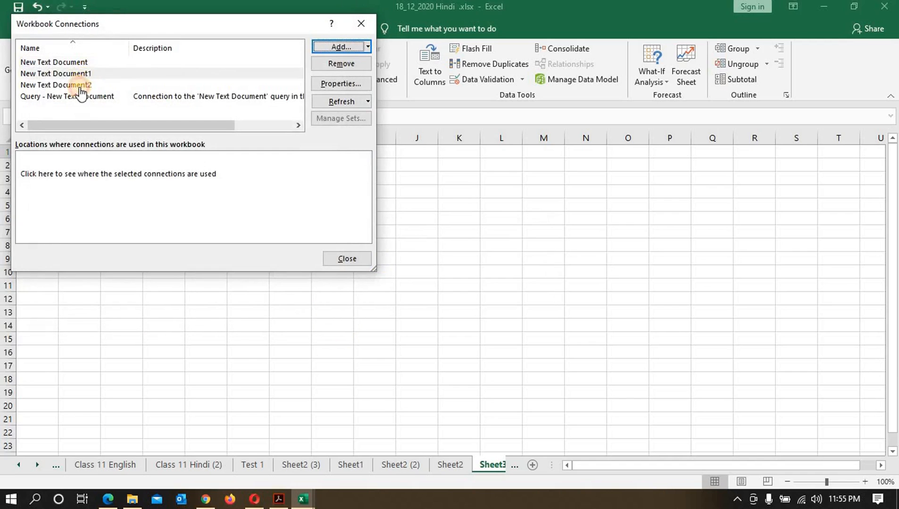
{"action": "left_click", "coordinate": [342, 63]}
{"action": "left_click", "coordinate": [426, 287]}
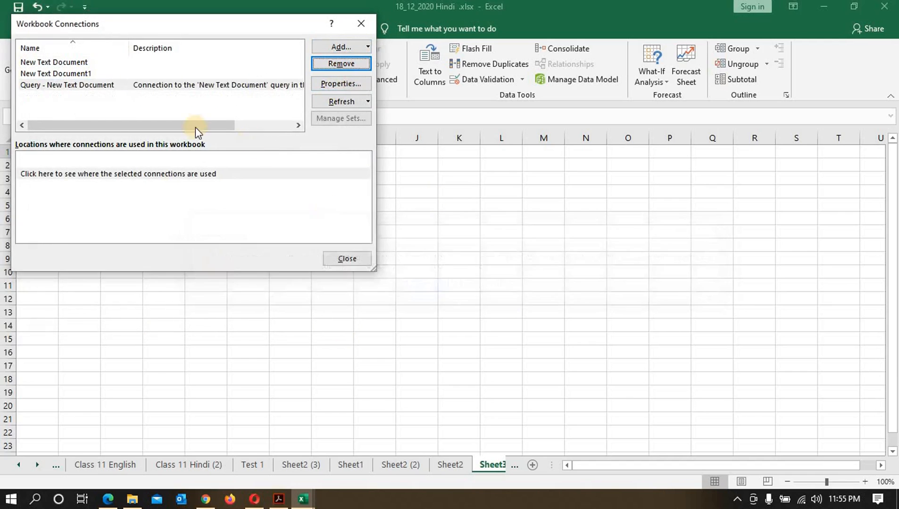
Step: Remove the Query - New Text Document connection from the workbook
{"action": "left_click", "coordinate": [209, 86]}
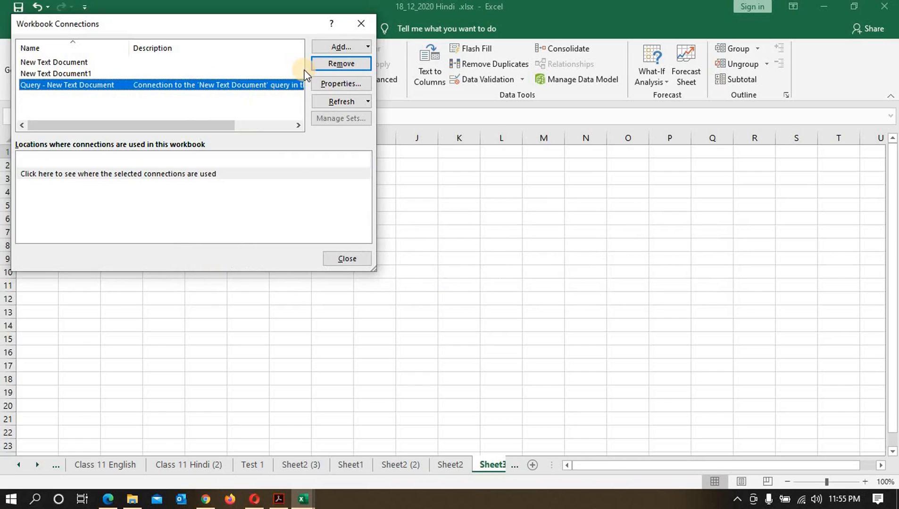
{"action": "left_click", "coordinate": [341, 64]}
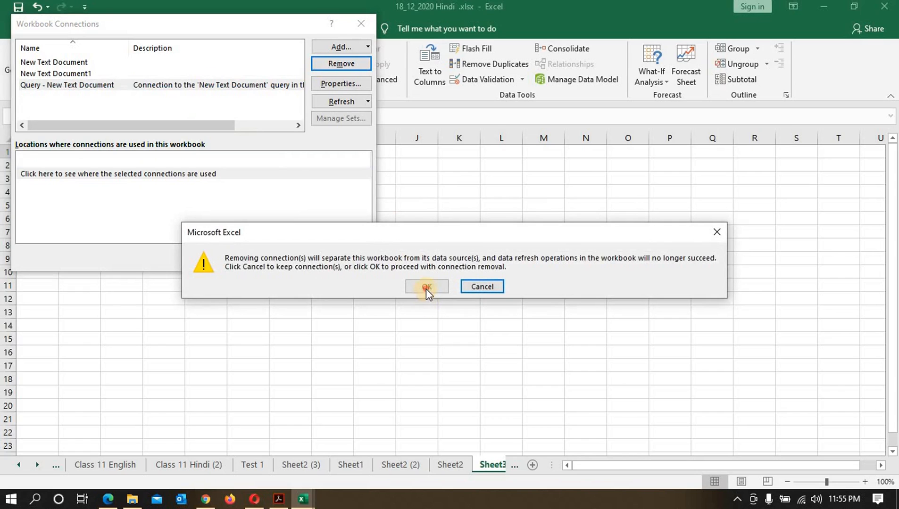
{"action": "left_click", "coordinate": [427, 287]}
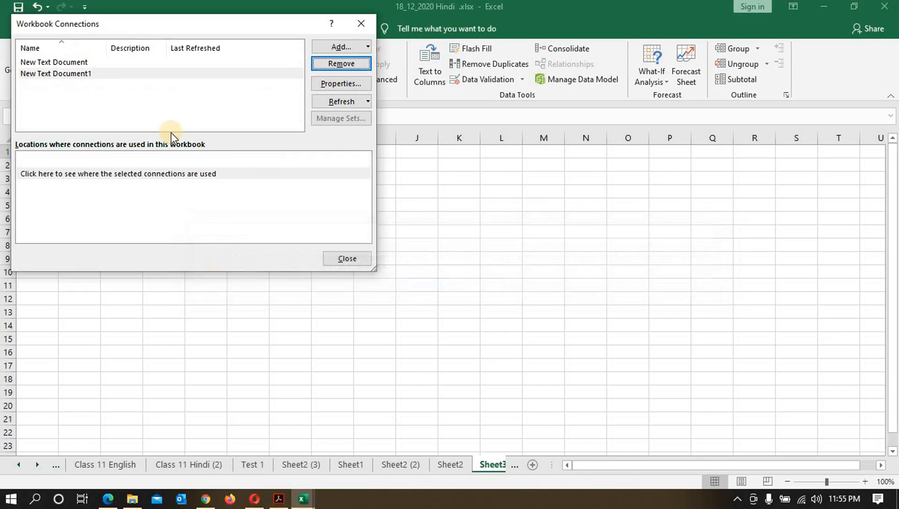
Step: Remove the New Text Document1 and New Text Document connections and close the Workbook Connections dialog
{"action": "left_click", "coordinate": [357, 68]}
{"action": "left_click", "coordinate": [428, 282]}
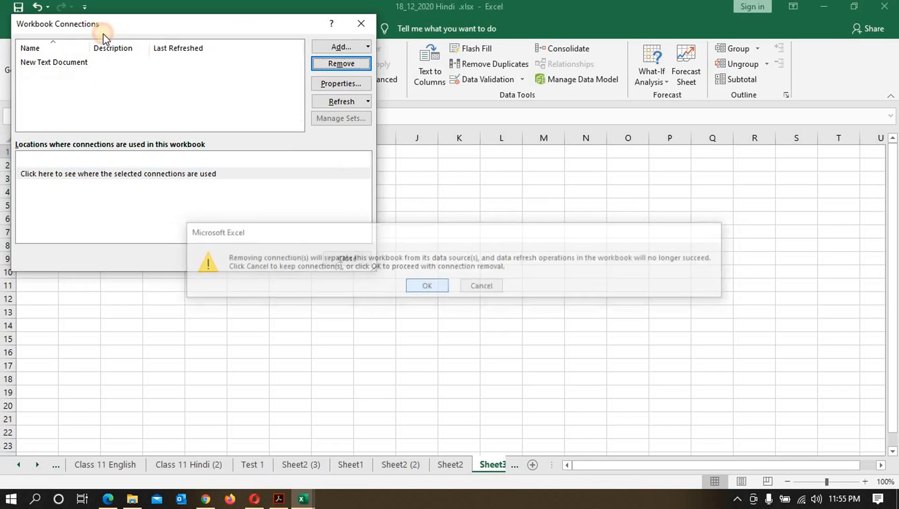
{"action": "left_click", "coordinate": [332, 64]}
{"action": "left_click", "coordinate": [428, 283]}
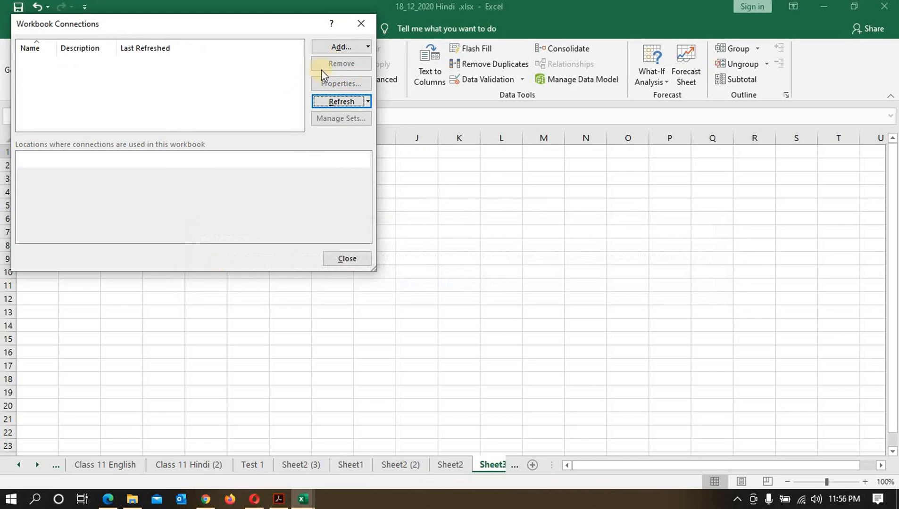
{"action": "left_click", "coordinate": [361, 23]}
{"action": "left_click", "coordinate": [221, 219]}
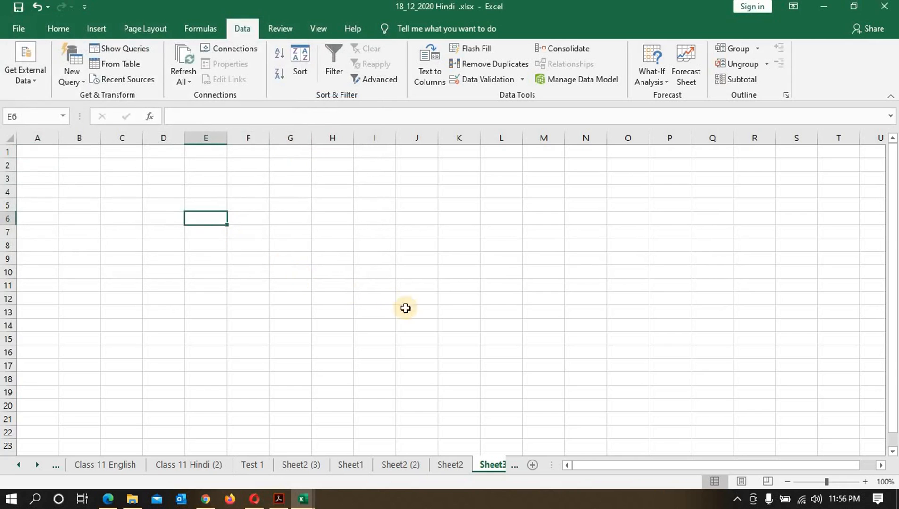
Step: Return to Sheet2 and inspect the workbook connections, trying Refresh All from the dialog
{"action": "left_click", "coordinate": [450, 464]}
{"action": "left_click", "coordinate": [152, 312]}
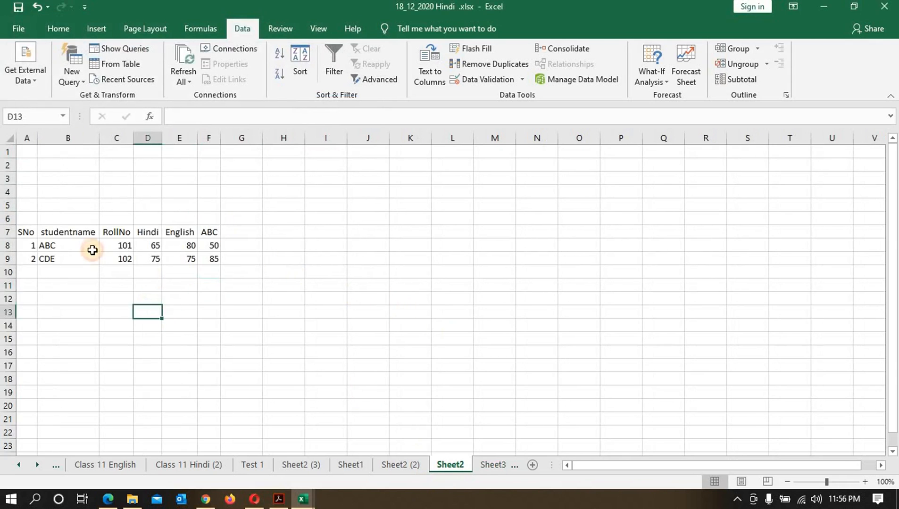
{"action": "left_click_drag", "start_coordinate": [92, 250], "coordinate": [189, 258]}
{"action": "left_click", "coordinate": [348, 326]}
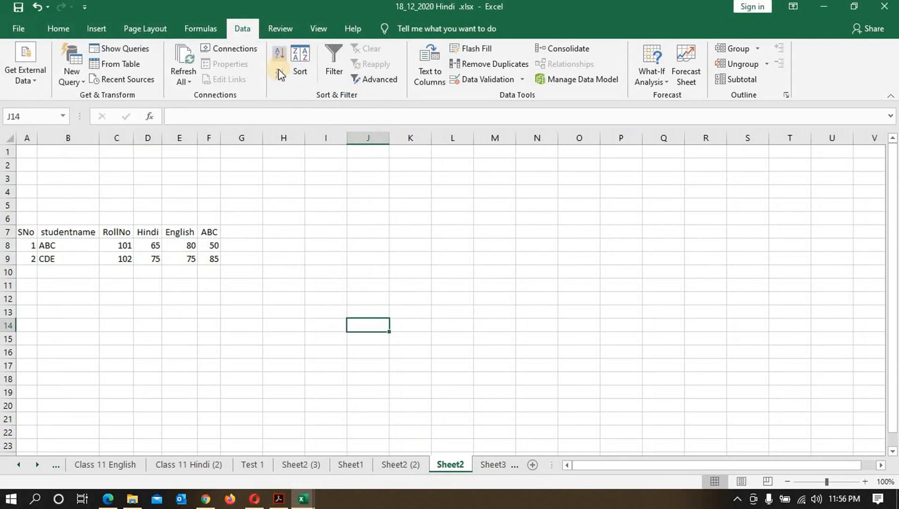
{"action": "left_click", "coordinate": [283, 259]}
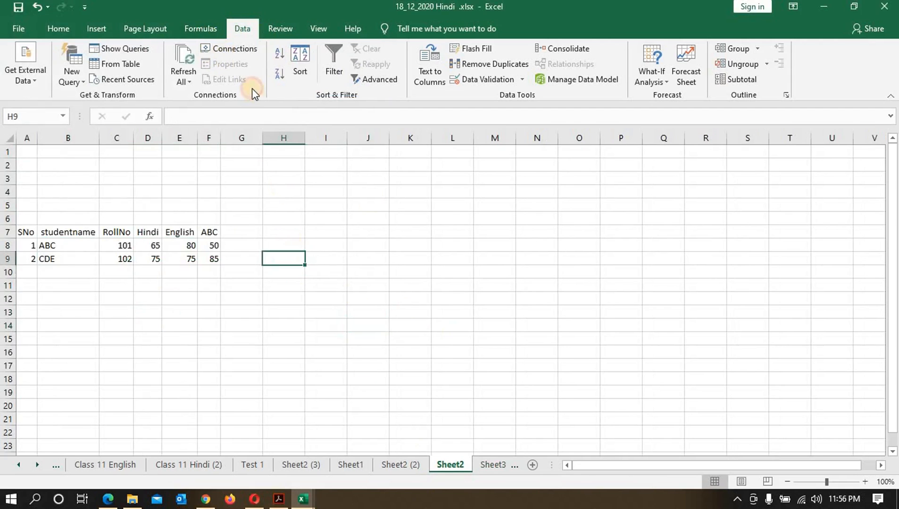
{"action": "left_click", "coordinate": [233, 43]}
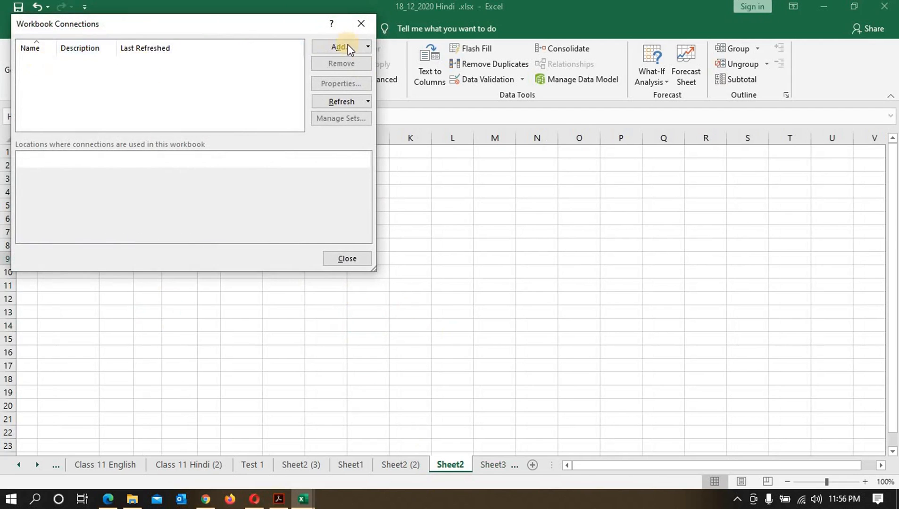
{"action": "left_click", "coordinate": [358, 104]}
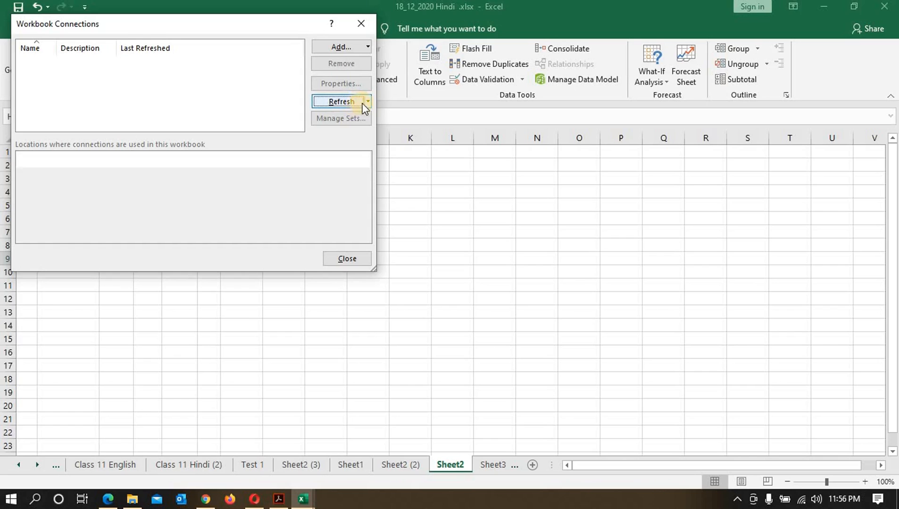
{"action": "left_click", "coordinate": [367, 101]}
{"action": "left_click", "coordinate": [346, 133]}
{"action": "left_click", "coordinate": [348, 259]}
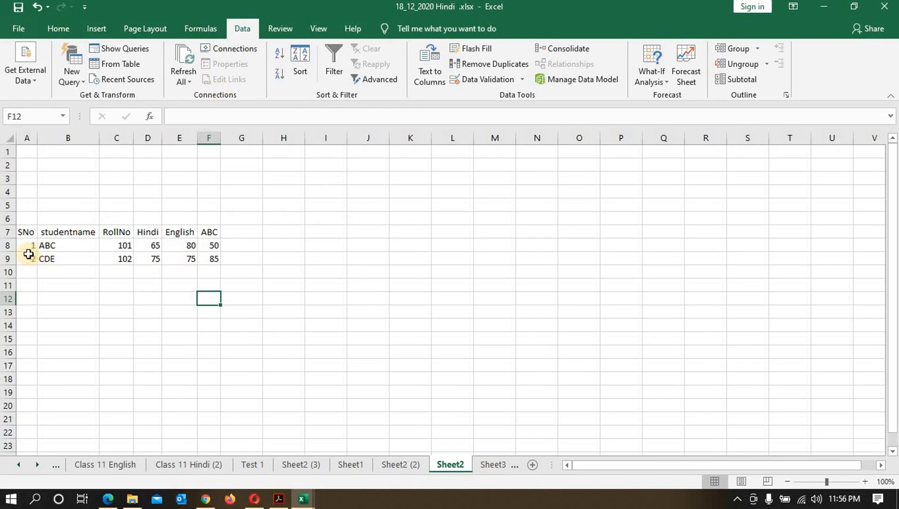
Step: Select the imported rows and open their External Data Range Properties without changing anything
{"action": "left_click_drag", "start_coordinate": [28, 258], "coordinate": [213, 259]}
{"action": "left_click", "coordinate": [231, 64]}
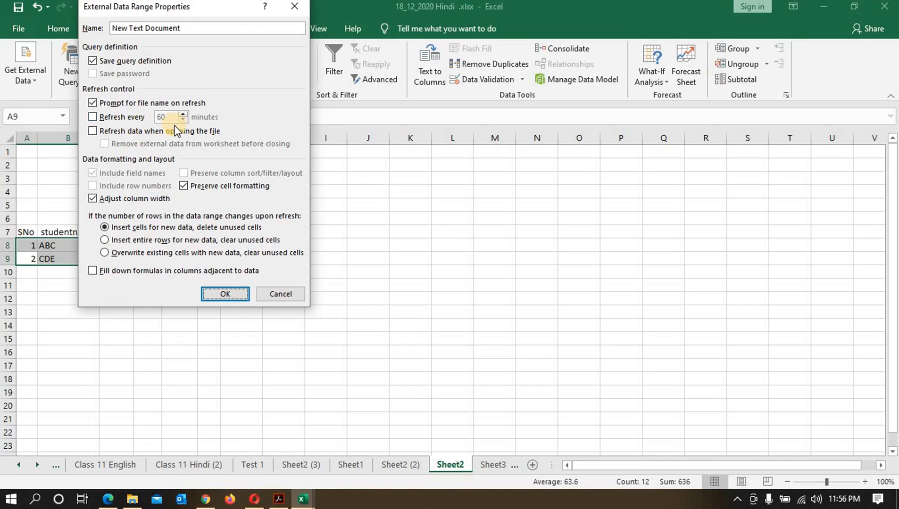
{"action": "left_click", "coordinate": [291, 294]}
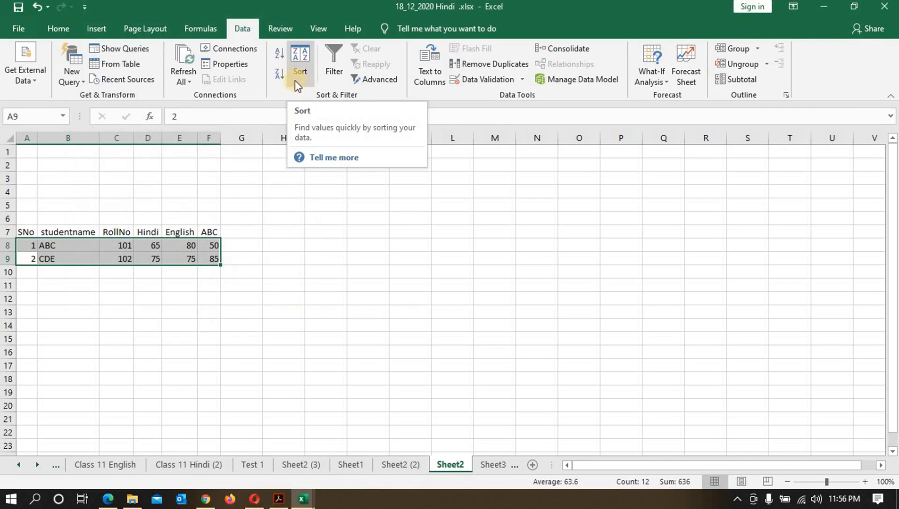
{"action": "left_click", "coordinate": [19, 29]}
{"action": "left_click", "coordinate": [43, 28]}
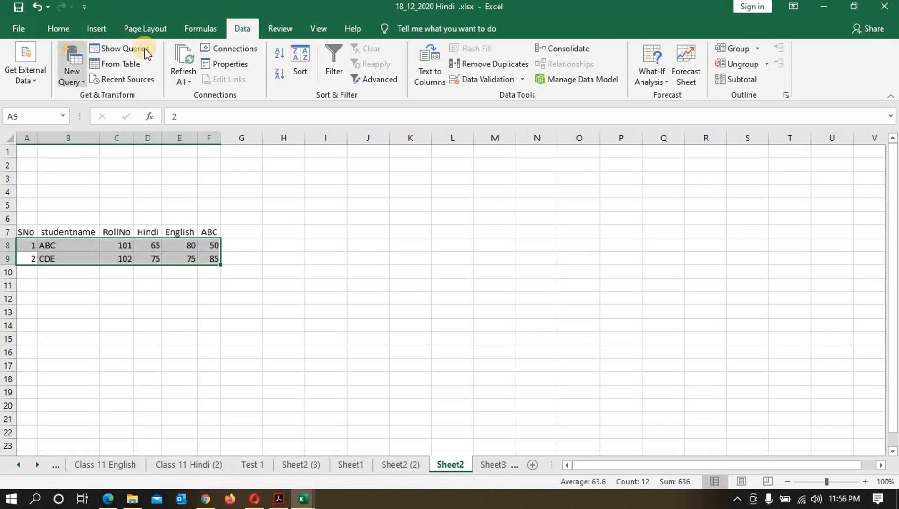
{"action": "left_click", "coordinate": [55, 26]}
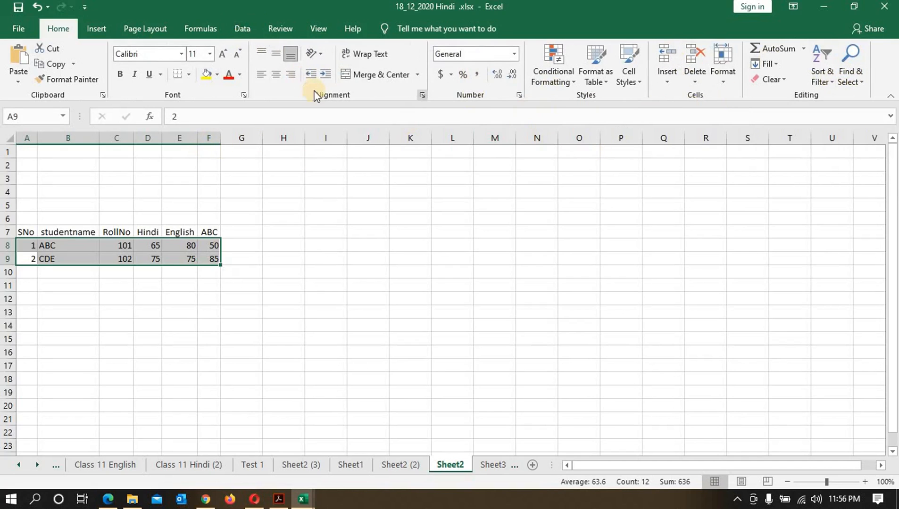
{"action": "left_click", "coordinate": [240, 29]}
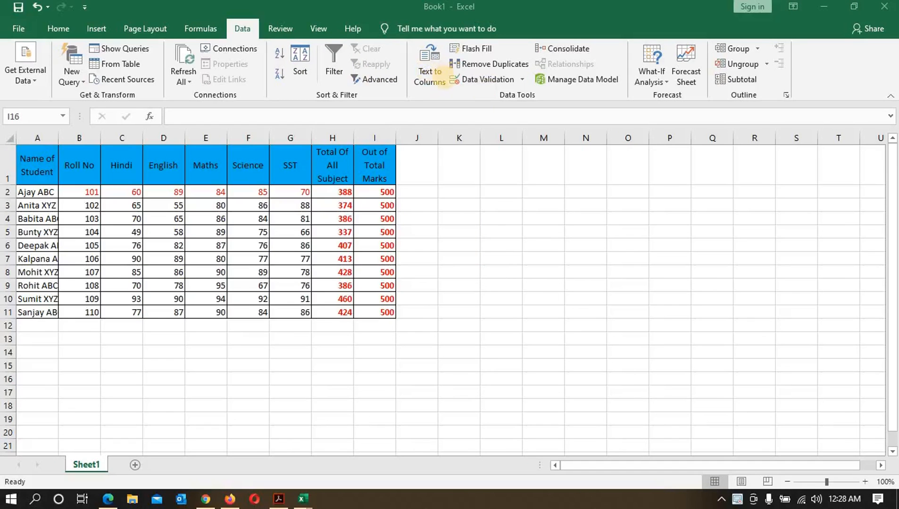
Step: Enter Name RollNO Hindi English Maths as one line of text in cell J14
{"action": "left_click", "coordinate": [401, 356]}
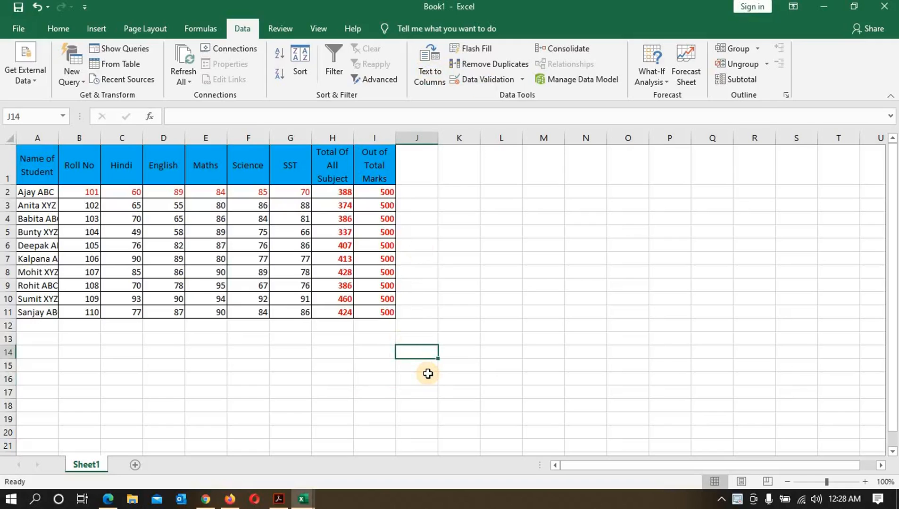
{"action": "type", "text": "Nam"}
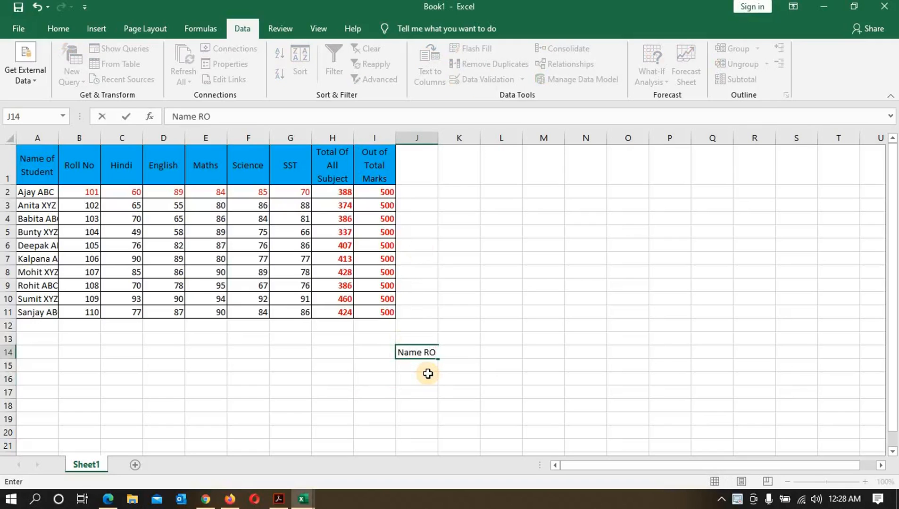
{"action": "type", "text": "e RollNO Hindi English Maths"}
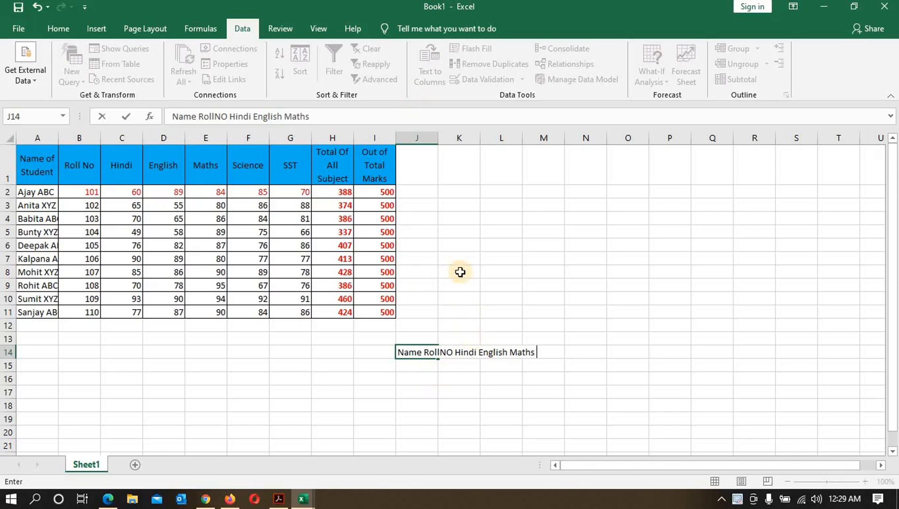
{"action": "left_click", "coordinate": [423, 375]}
{"action": "left_click", "coordinate": [406, 352]}
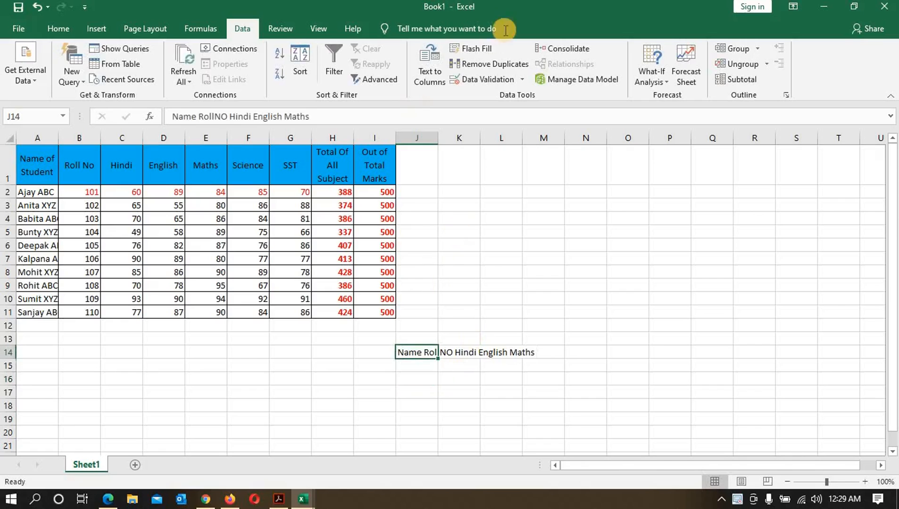
Step: Split cell J14 into separate columns with Text to Columns, using Delimited with Space as the delimiter
{"action": "left_click", "coordinate": [429, 66]}
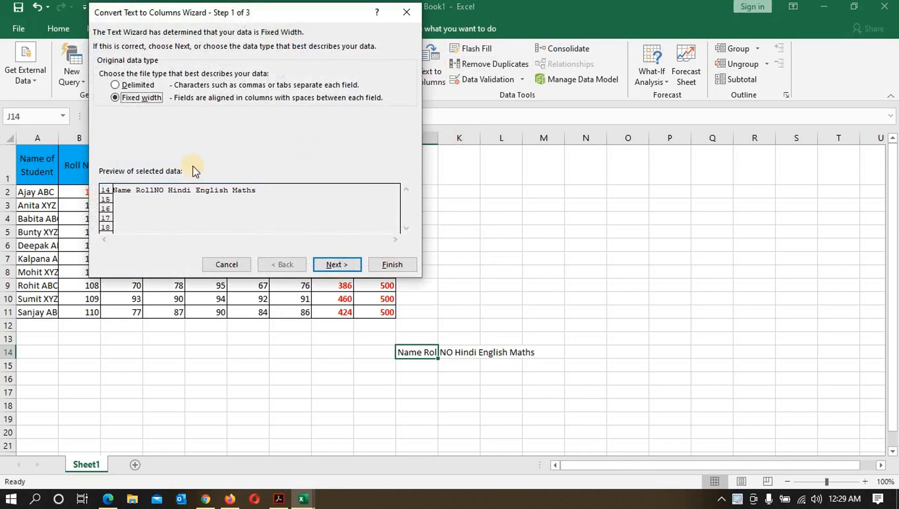
{"action": "left_click", "coordinate": [133, 86]}
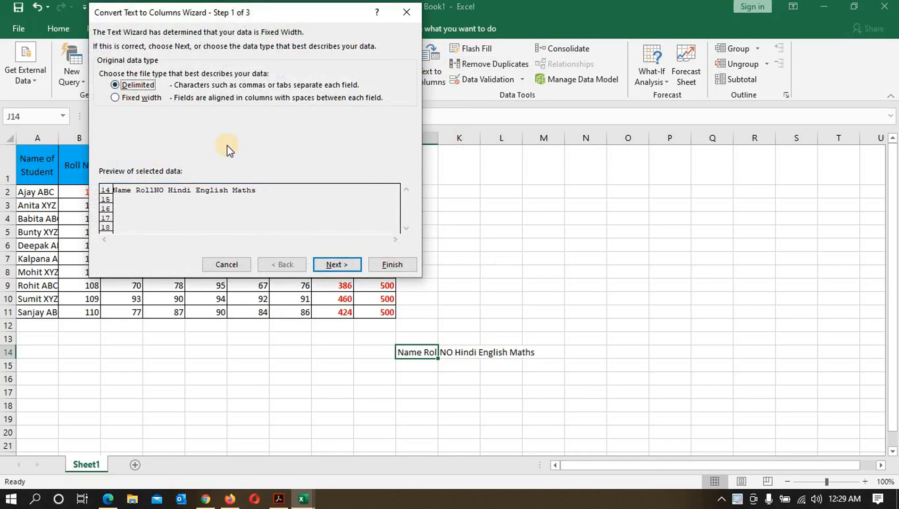
{"action": "left_click", "coordinate": [337, 265]}
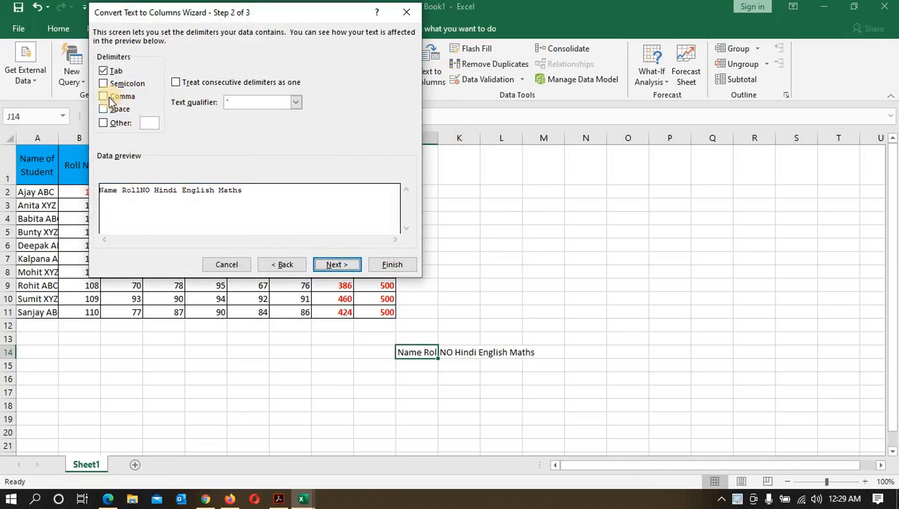
{"action": "left_click", "coordinate": [103, 109]}
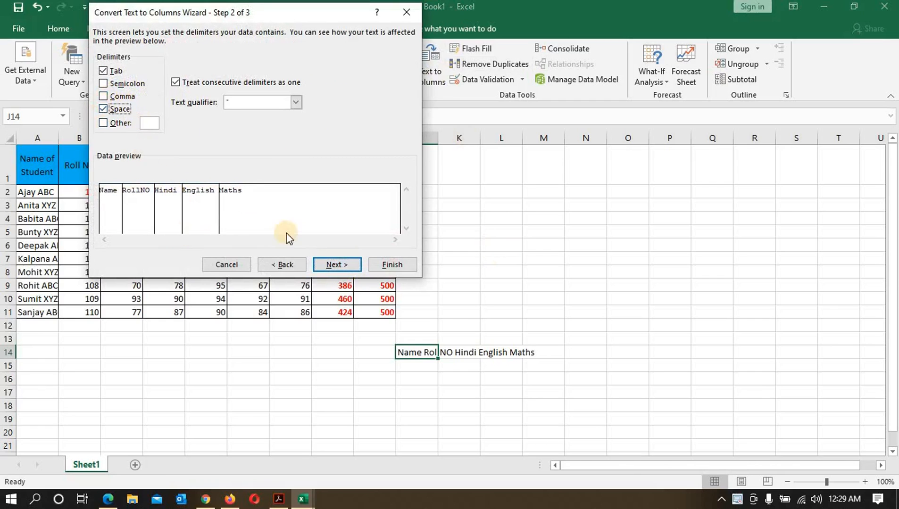
{"action": "left_click", "coordinate": [328, 262]}
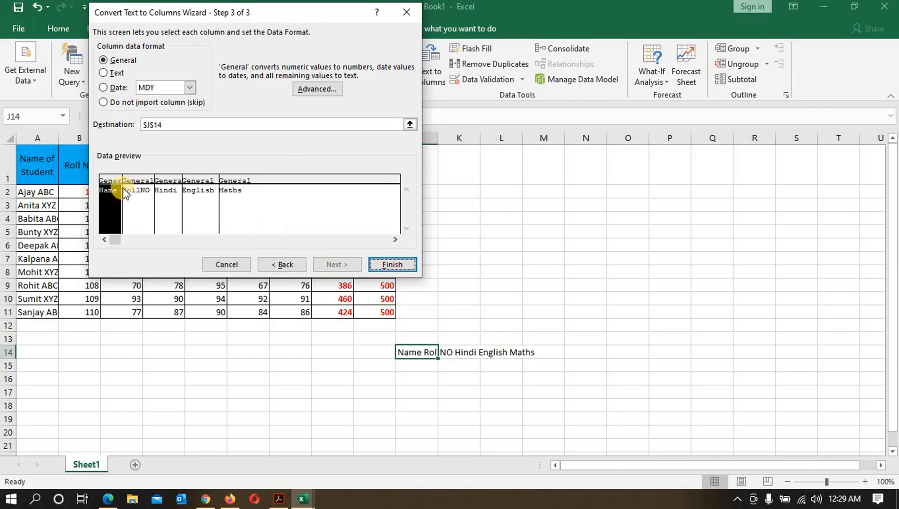
{"action": "left_click", "coordinate": [398, 264]}
{"action": "left_click", "coordinate": [489, 367]}
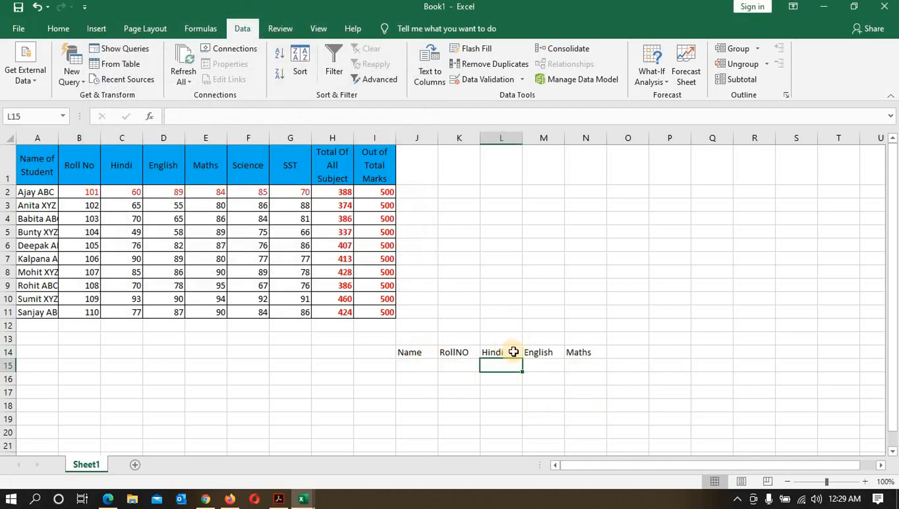
{"action": "left_click", "coordinate": [864, 481]}
{"action": "left_click", "coordinate": [865, 482]}
{"action": "left_click", "coordinate": [865, 481]}
{"action": "left_click", "coordinate": [866, 481]}
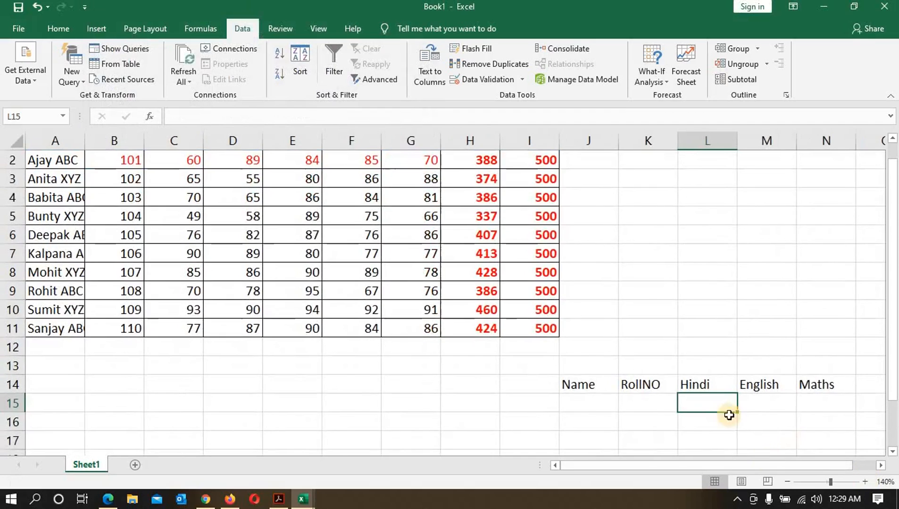
Step: Add the heading Name in cell J1, enter Ajay ABC in J2, and Flash Fill the remaining student names down column J
{"action": "scroll", "coordinate": [718, 401], "scroll_direction": "up", "scroll_amount": 1}
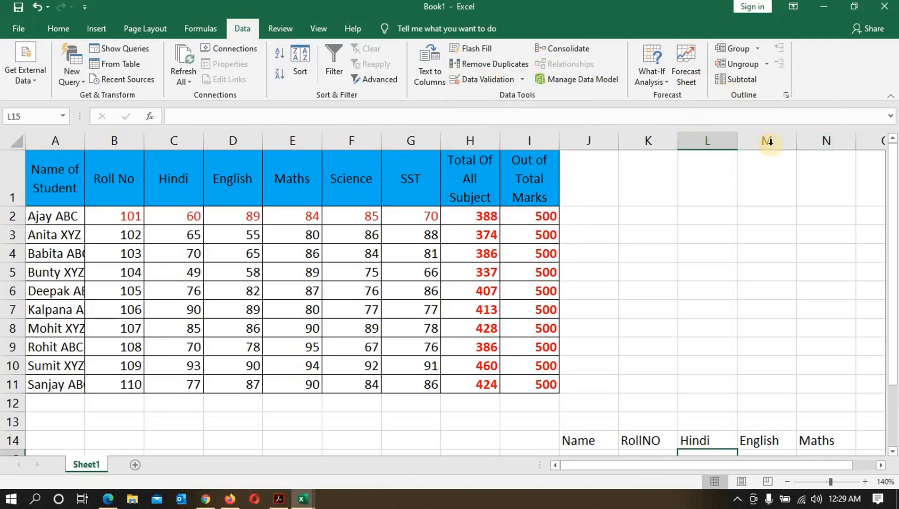
{"action": "left_click", "coordinate": [593, 185]}
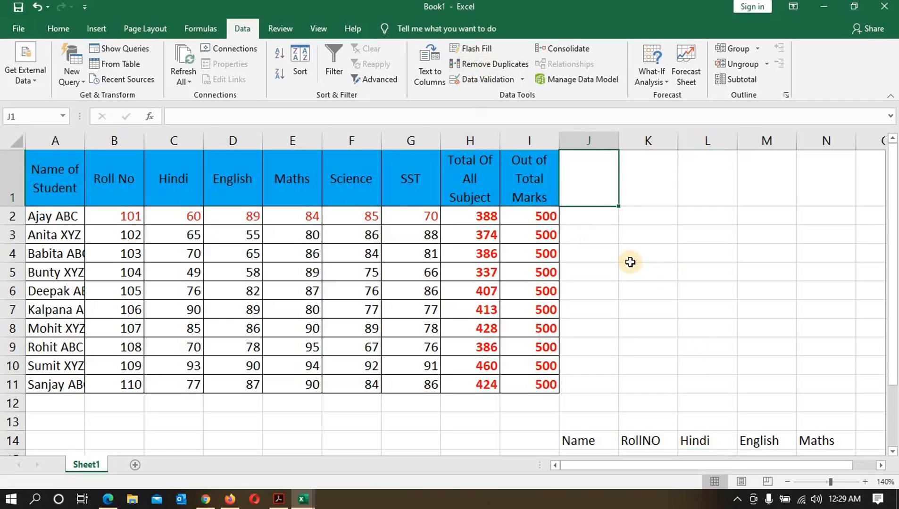
{"action": "type", "text": "Name"}
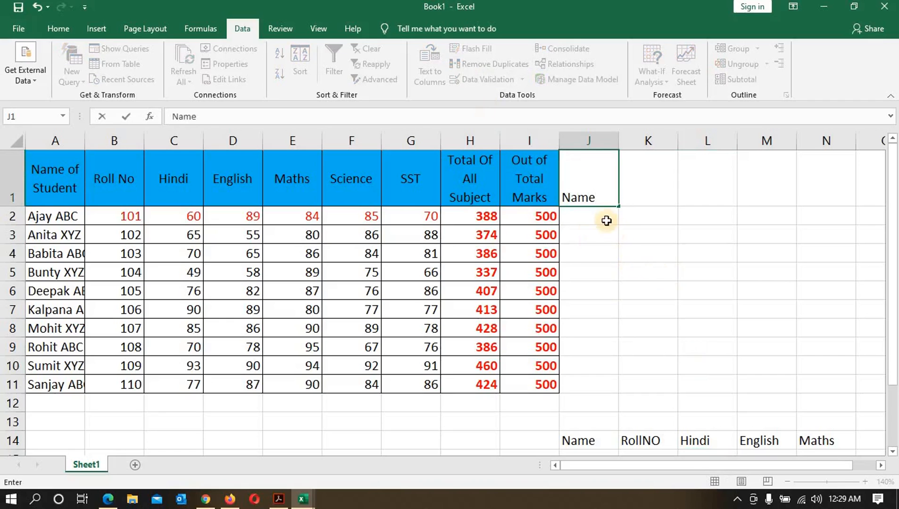
{"action": "key", "text": "Return"}
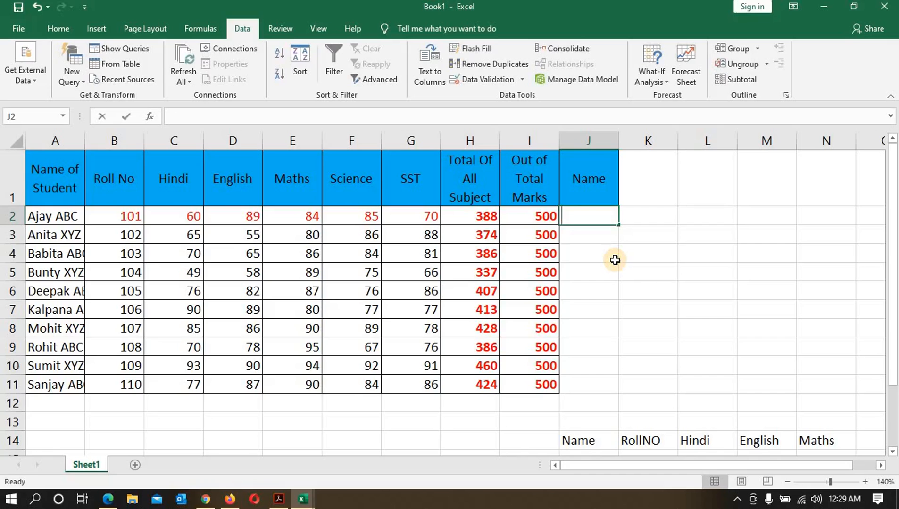
{"action": "type", "text": "Ajay ABC"}
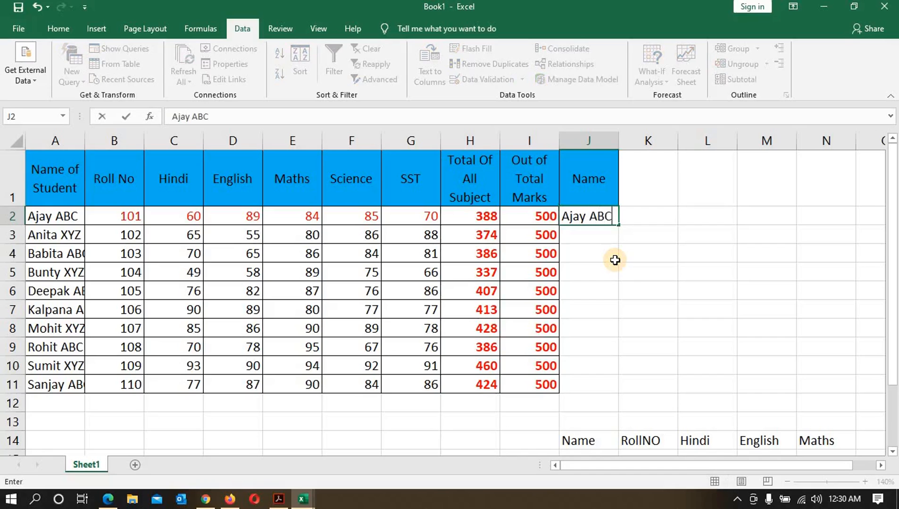
{"action": "left_click", "coordinate": [590, 234]}
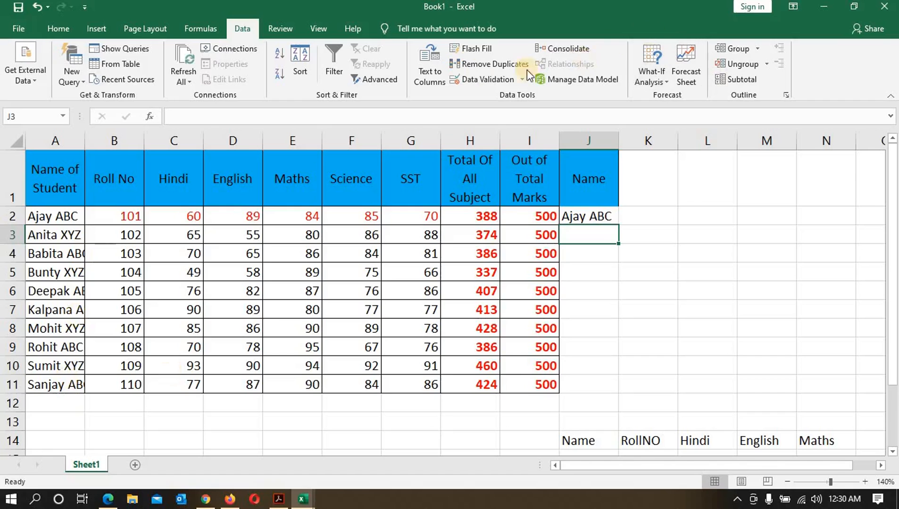
{"action": "left_click", "coordinate": [484, 50]}
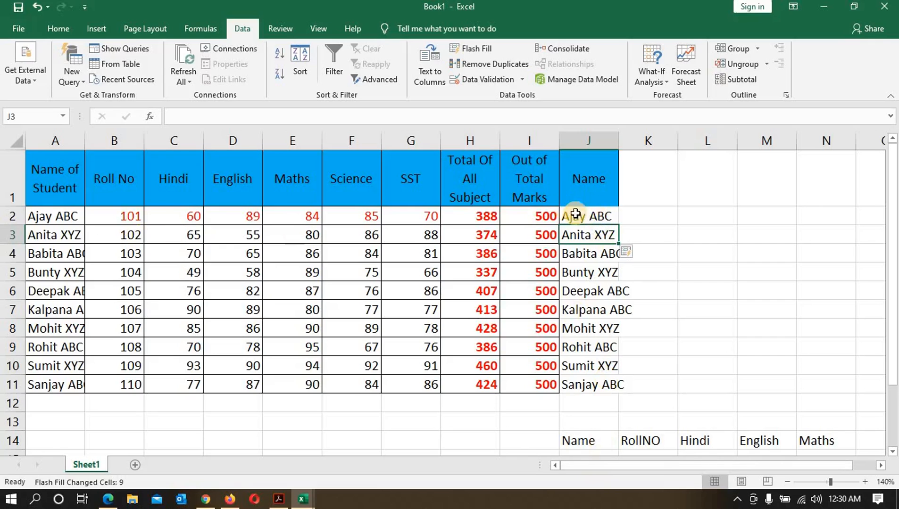
Step: Clear the filled names in J2:J11, enter 101 in J2, and Flash Fill the roll numbers down column J
{"action": "left_click_drag", "start_coordinate": [576, 215], "coordinate": [593, 379]}
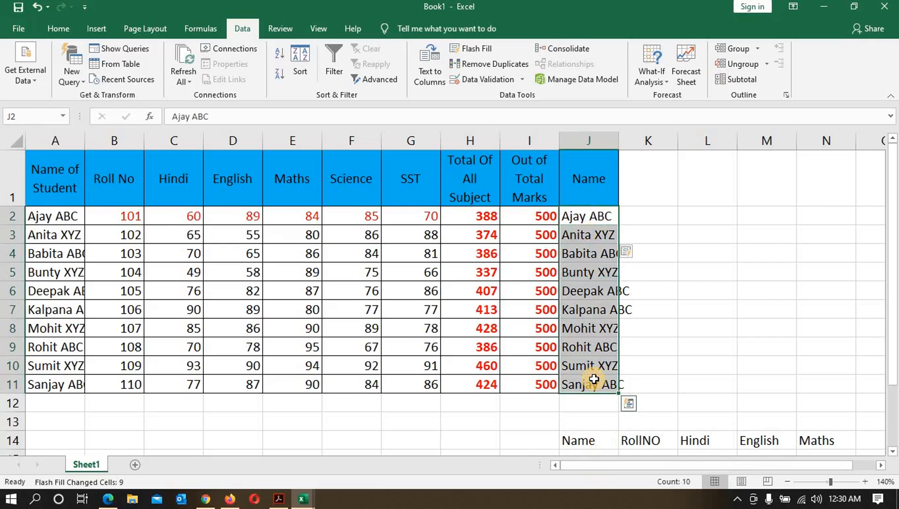
{"action": "key", "text": "Delete"}
{"action": "left_click", "coordinate": [588, 218]}
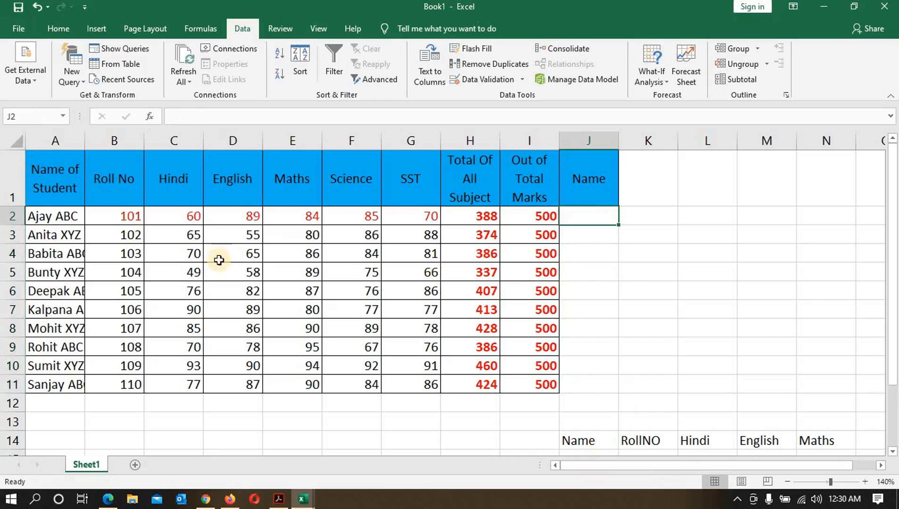
{"action": "type", "text": "101"}
{"action": "key", "text": "Return"}
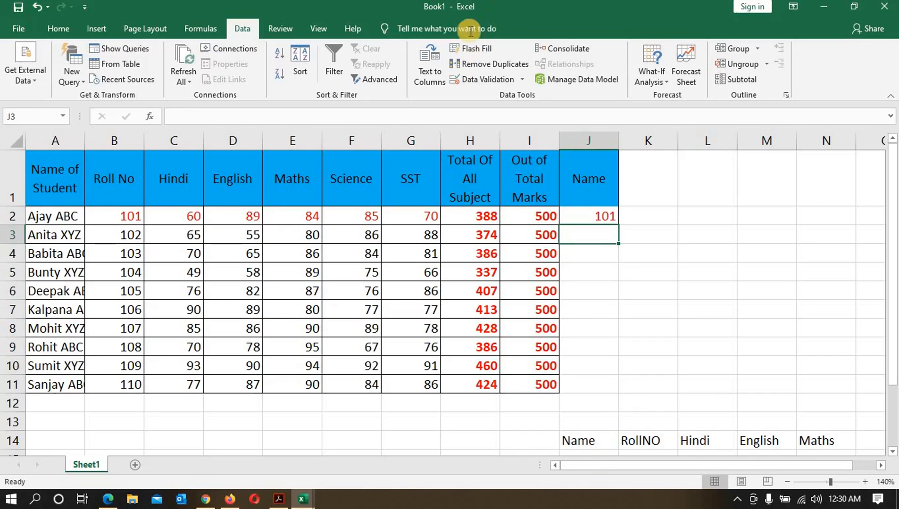
{"action": "left_click", "coordinate": [474, 48]}
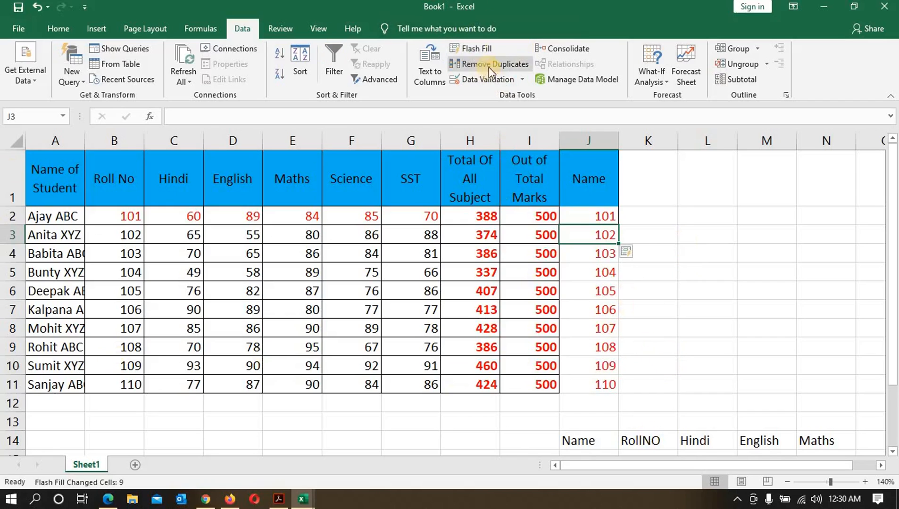
Step: Copy the header row A1:J1 and paste it into rows 16, 17 and 18
{"action": "left_click_drag", "start_coordinate": [52, 180], "coordinate": [576, 174]}
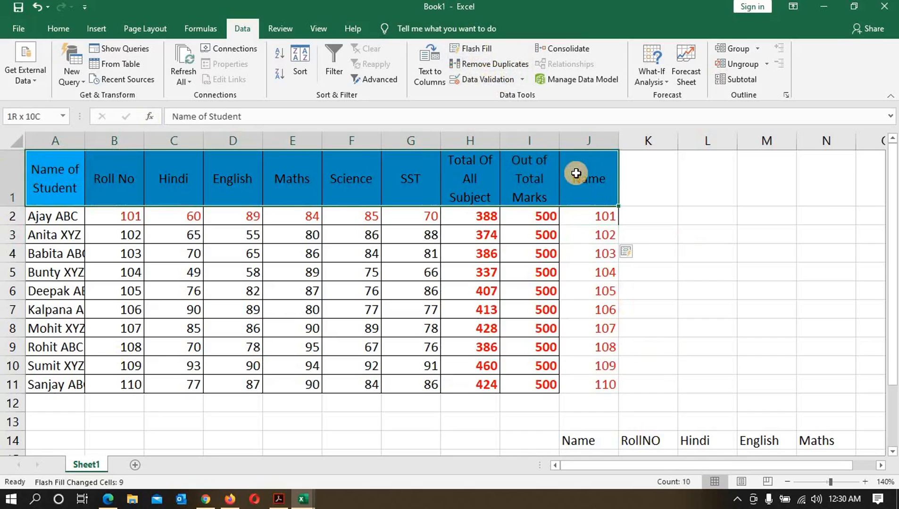
{"action": "key", "text": "ctrl+c"}
{"action": "scroll", "coordinate": [519, 253], "scroll_direction": "down", "scroll_amount": 6}
{"action": "scroll", "coordinate": [374, 245], "scroll_direction": "up", "scroll_amount": 2}
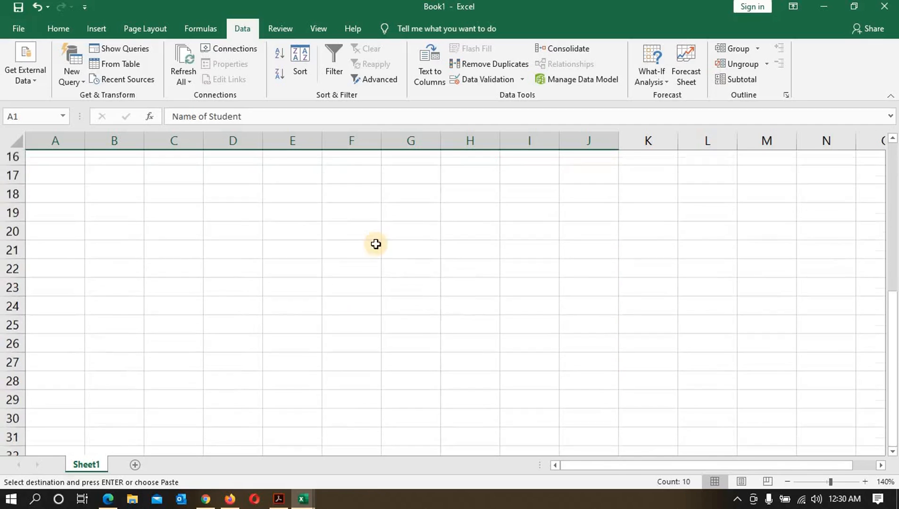
{"action": "left_click", "coordinate": [74, 217]}
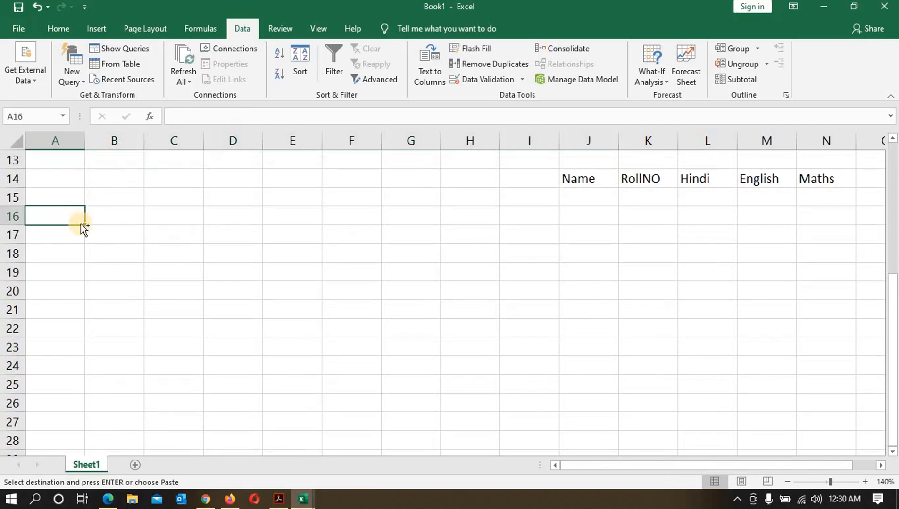
{"action": "key", "text": "ctrl+v"}
{"action": "left_click", "coordinate": [72, 272]}
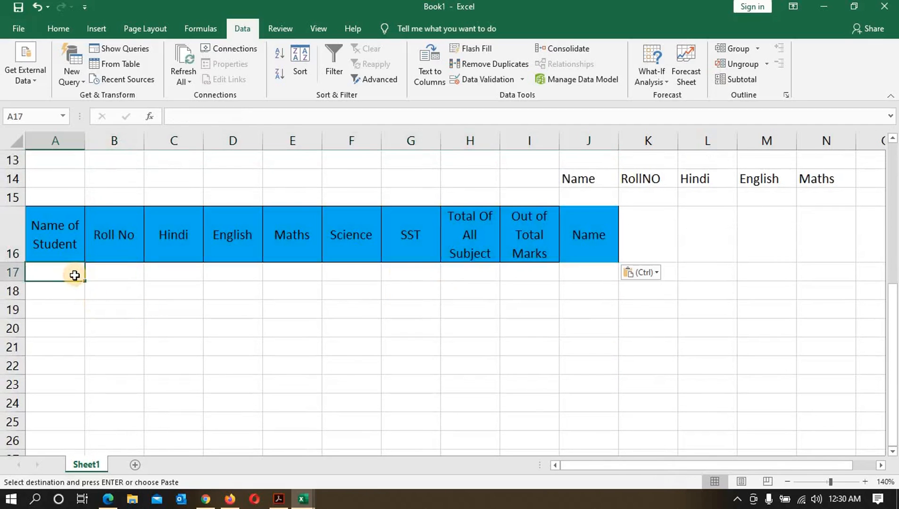
{"action": "key", "text": "ctrl+v"}
{"action": "key", "text": "Return"}
{"action": "key", "text": "ctrl+v"}
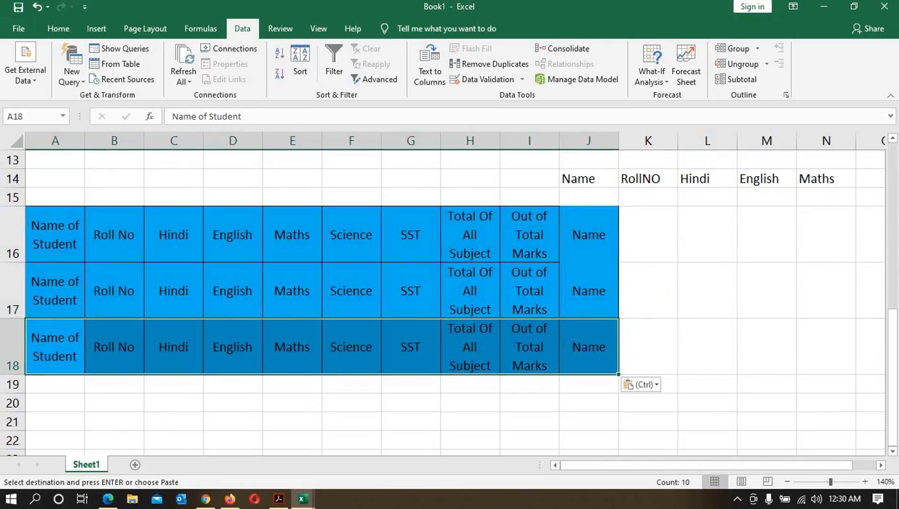
Step: Remove duplicate rows from the pasted headers in A16:J18 using Remove Duplicates with all columns checked
{"action": "left_click", "coordinate": [664, 260]}
{"action": "left_click_drag", "start_coordinate": [54, 238], "coordinate": [601, 353]}
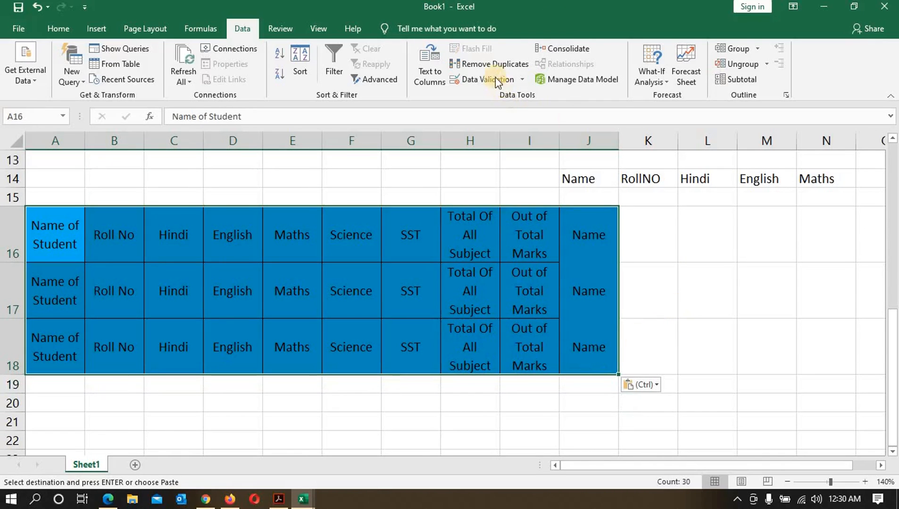
{"action": "left_click", "coordinate": [495, 64]}
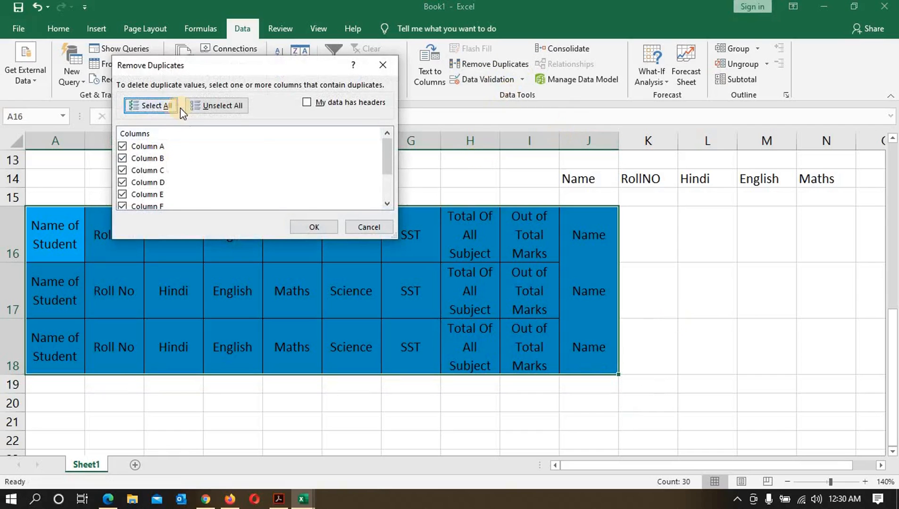
{"action": "left_click", "coordinate": [314, 227]}
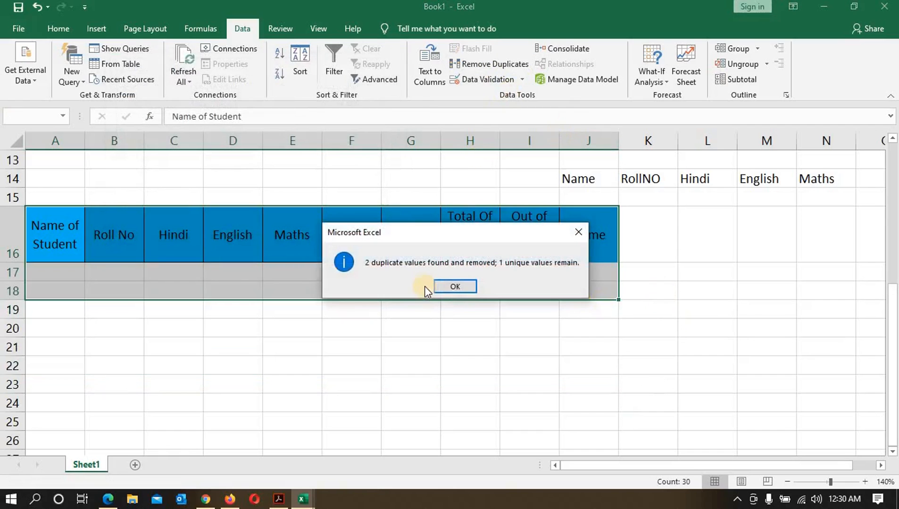
{"action": "left_click", "coordinate": [474, 287]}
{"action": "left_click", "coordinate": [197, 353]}
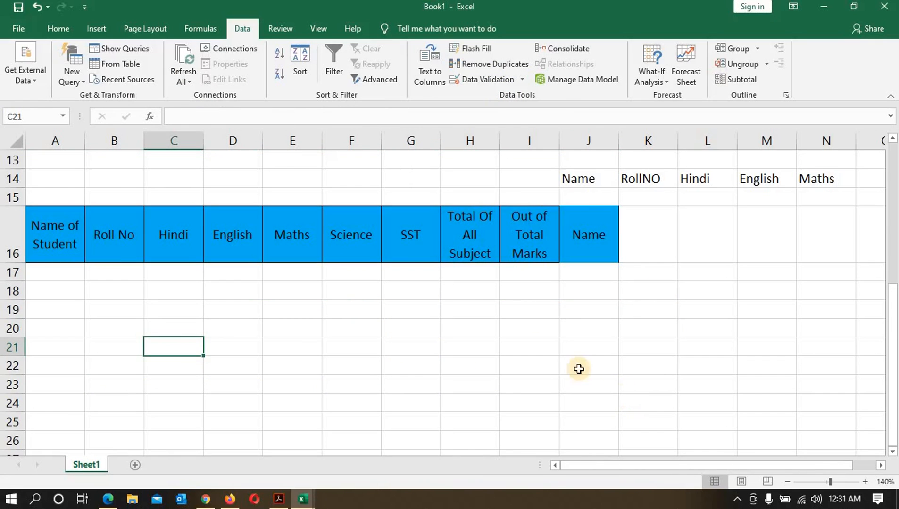
Step: Open the Data Validation dialog twice and close it without changing any settings
{"action": "scroll", "coordinate": [568, 362], "scroll_direction": "up", "scroll_amount": 4}
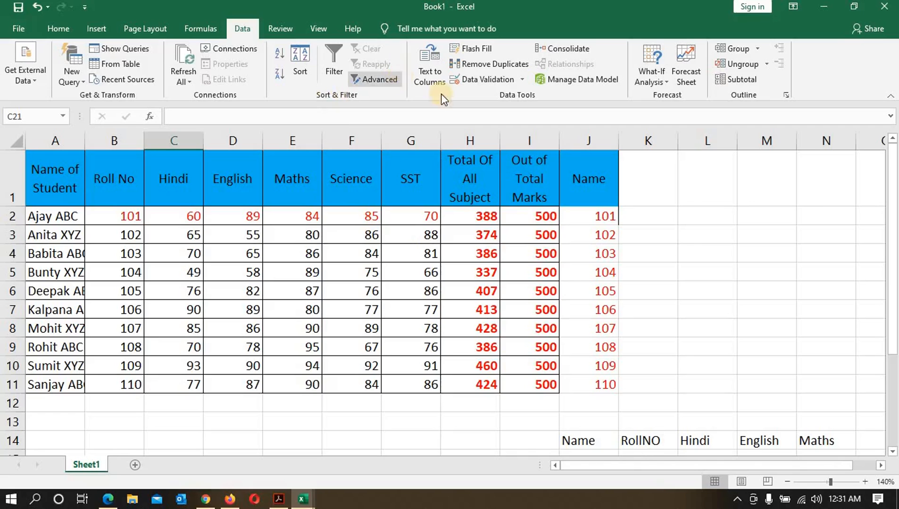
{"action": "left_click", "coordinate": [522, 79]}
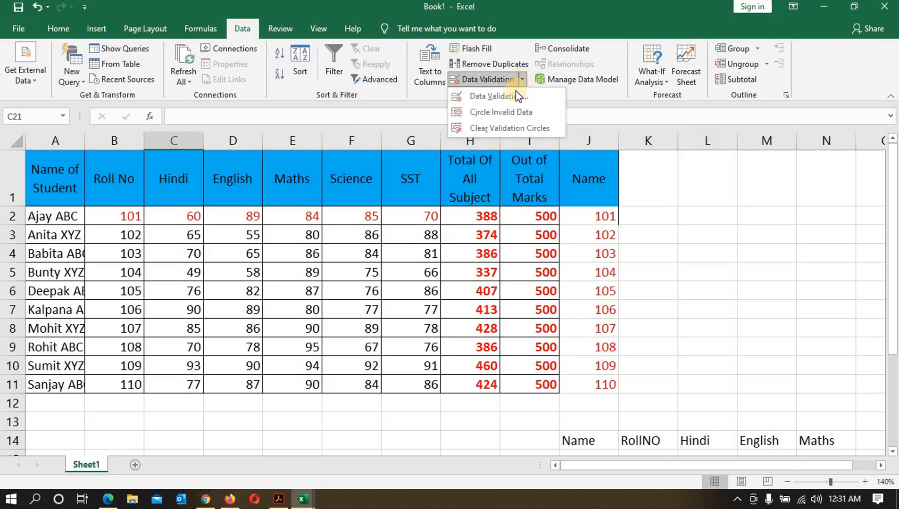
{"action": "left_click", "coordinate": [516, 95]}
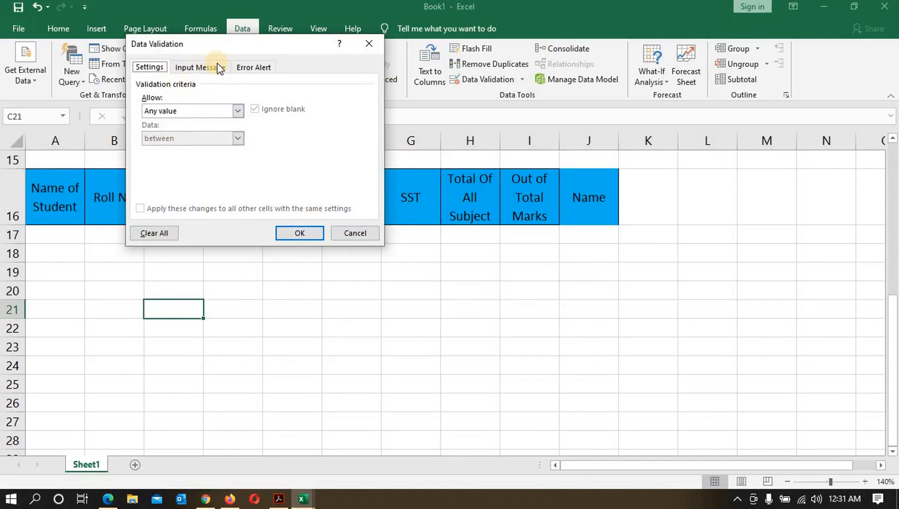
{"action": "left_click", "coordinate": [355, 232]}
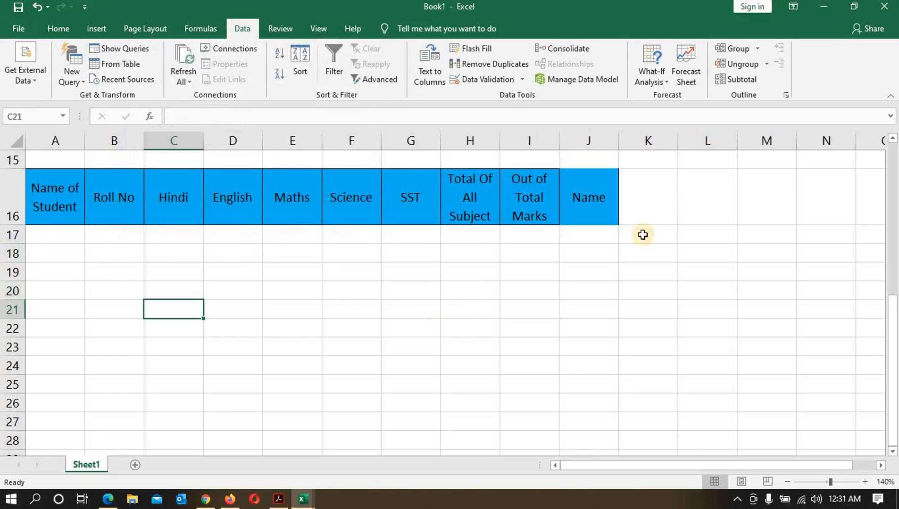
{"action": "left_click", "coordinate": [488, 81]}
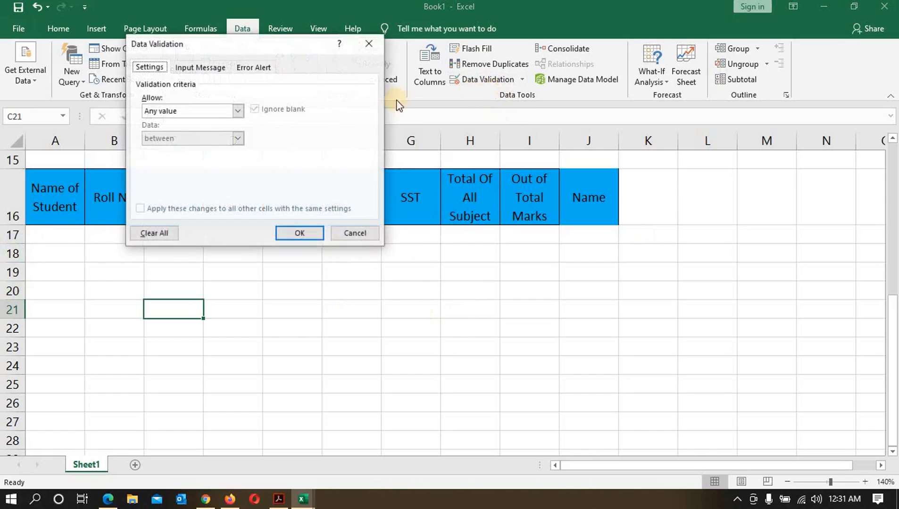
{"action": "left_click", "coordinate": [340, 230]}
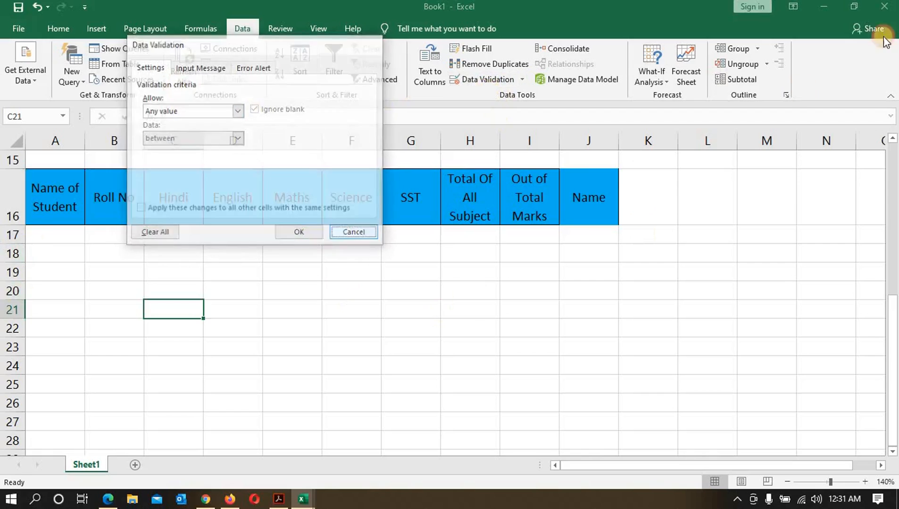